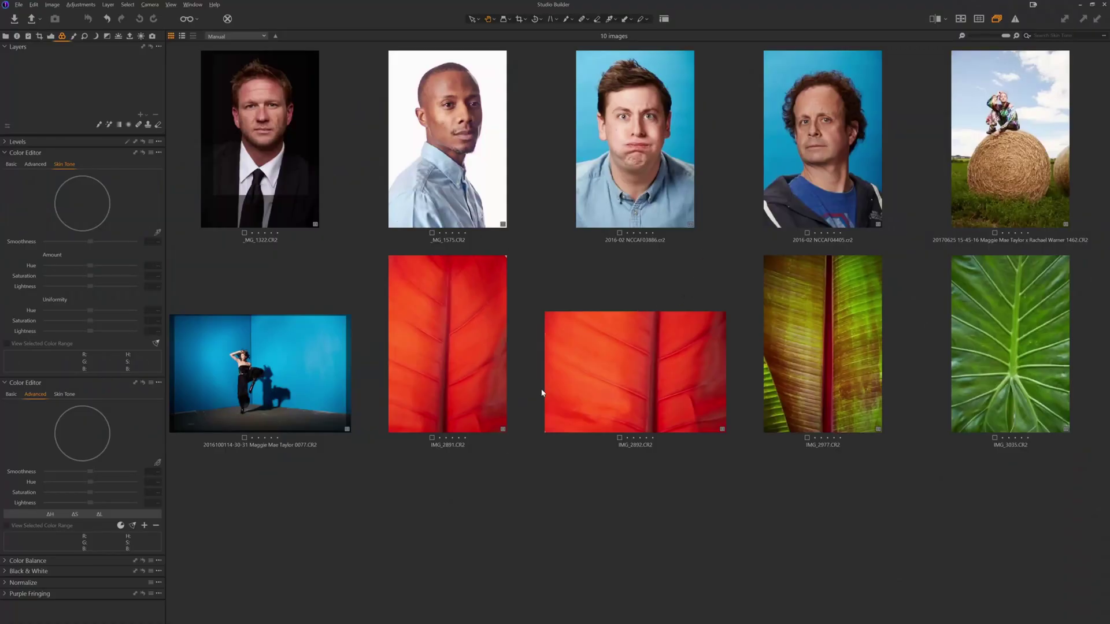
Open the _MG_1322 suit portrait and sample the man's skin colour (R211 G152 B135).
{"action": "left_click", "coordinate": [250, 119]}
{"action": "double_click", "coordinate": [252, 190]}
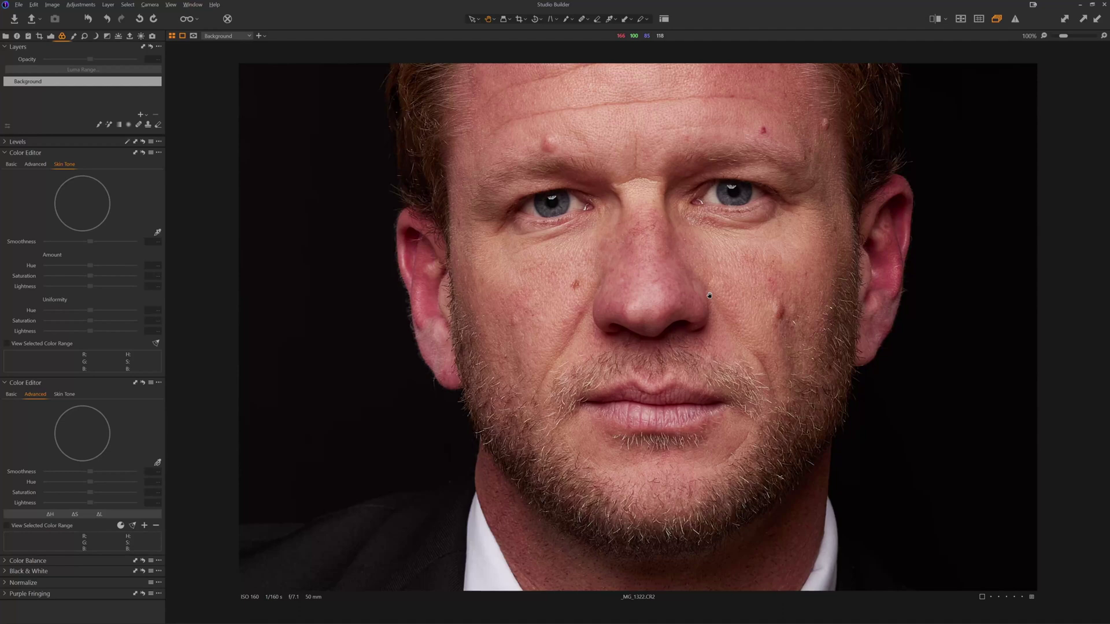
{"action": "key", "text": "ctrl+0"}
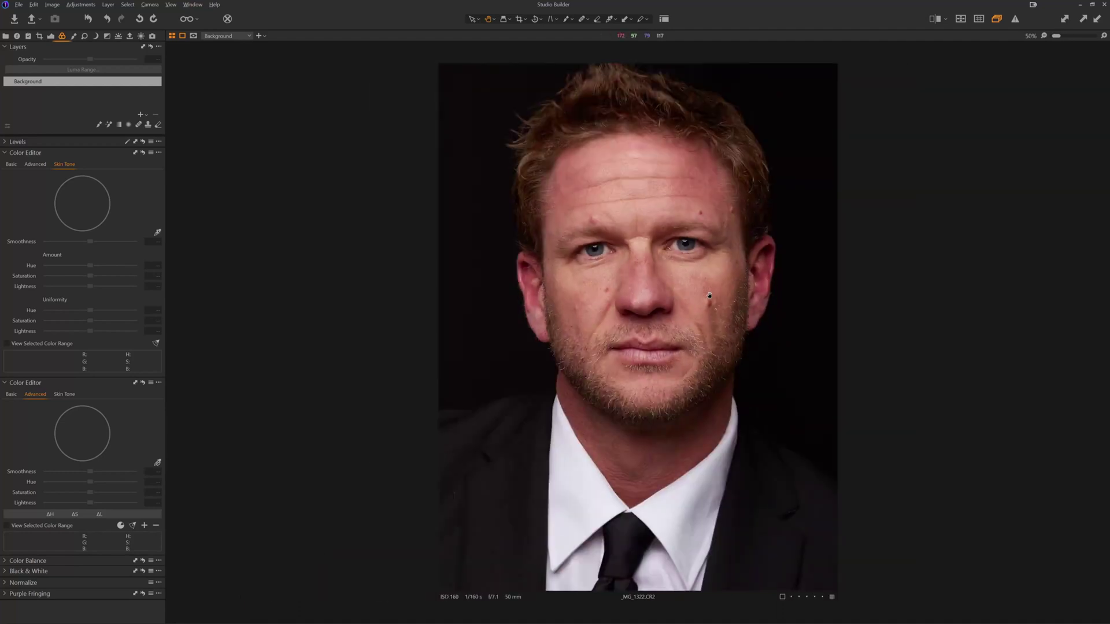
{"action": "scroll", "coordinate": [709, 295], "scroll_direction": "up", "scroll_amount": 2}
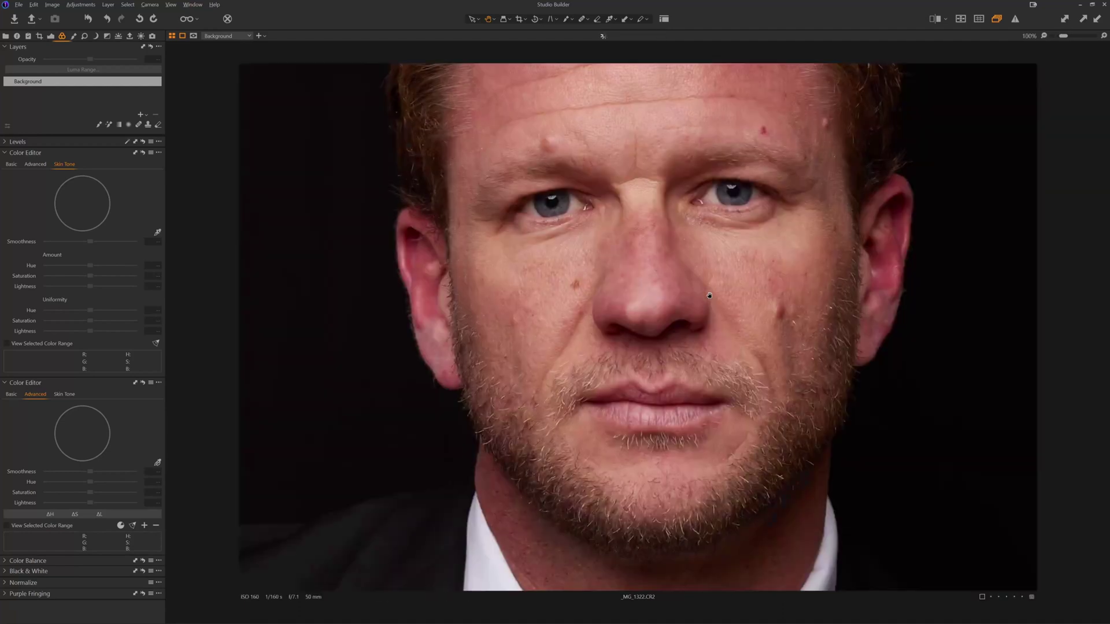
{"action": "scroll", "coordinate": [709, 295], "scroll_direction": "down", "scroll_amount": 1}
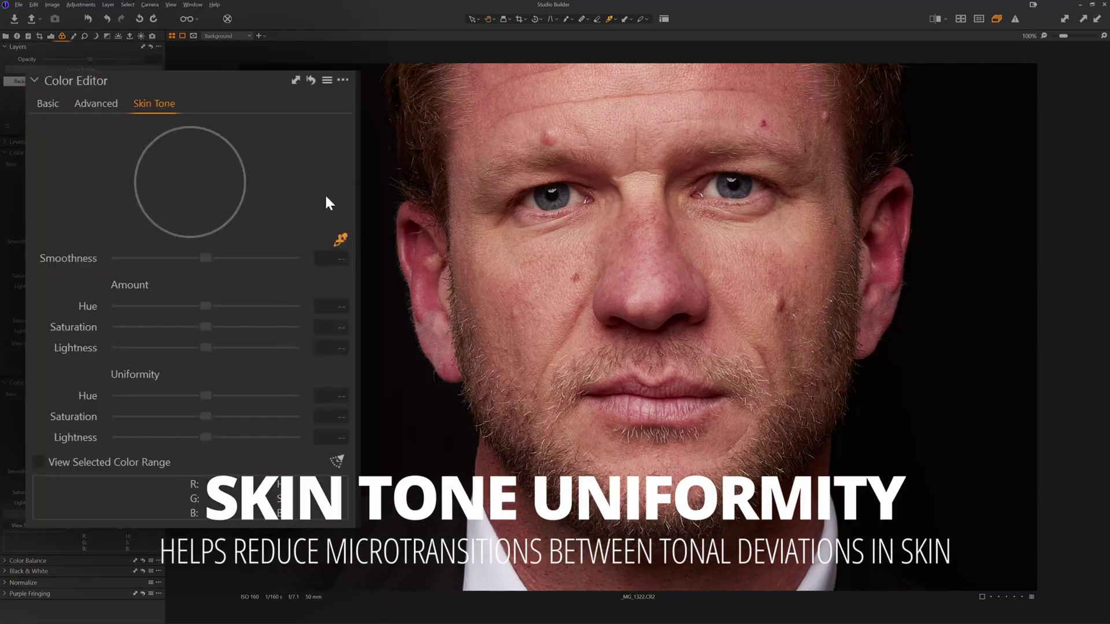
{"action": "left_click", "coordinate": [732, 254]}
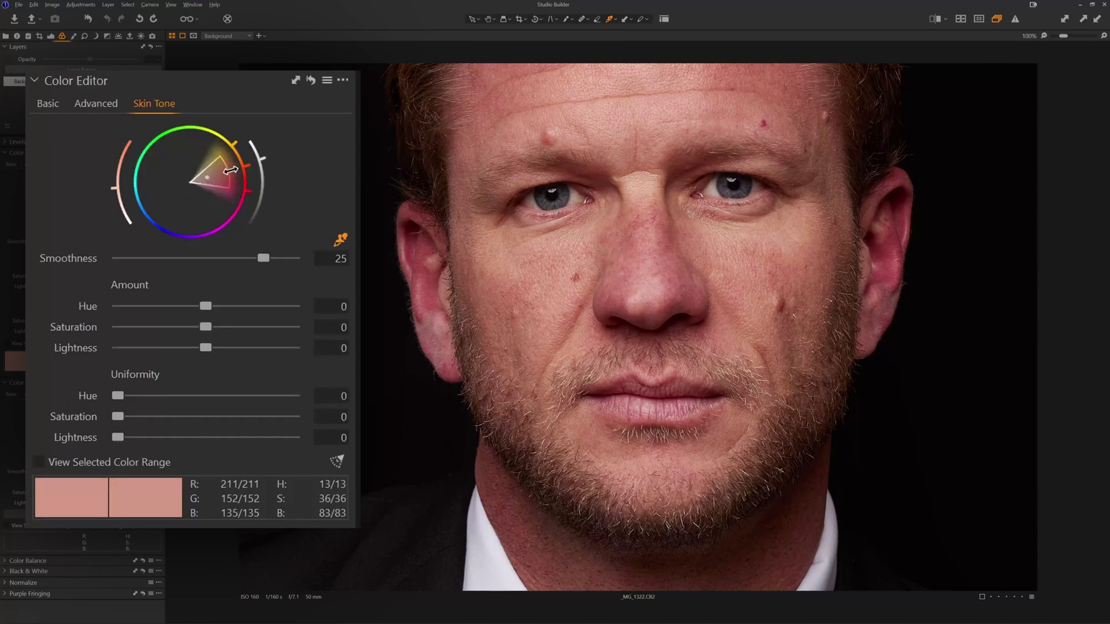
Adjust the skin wedge, re-sample the face at R210 G145 B126, and widen both sides.
{"action": "left_click_drag", "start_coordinate": [230, 170], "coordinate": [246, 168]}
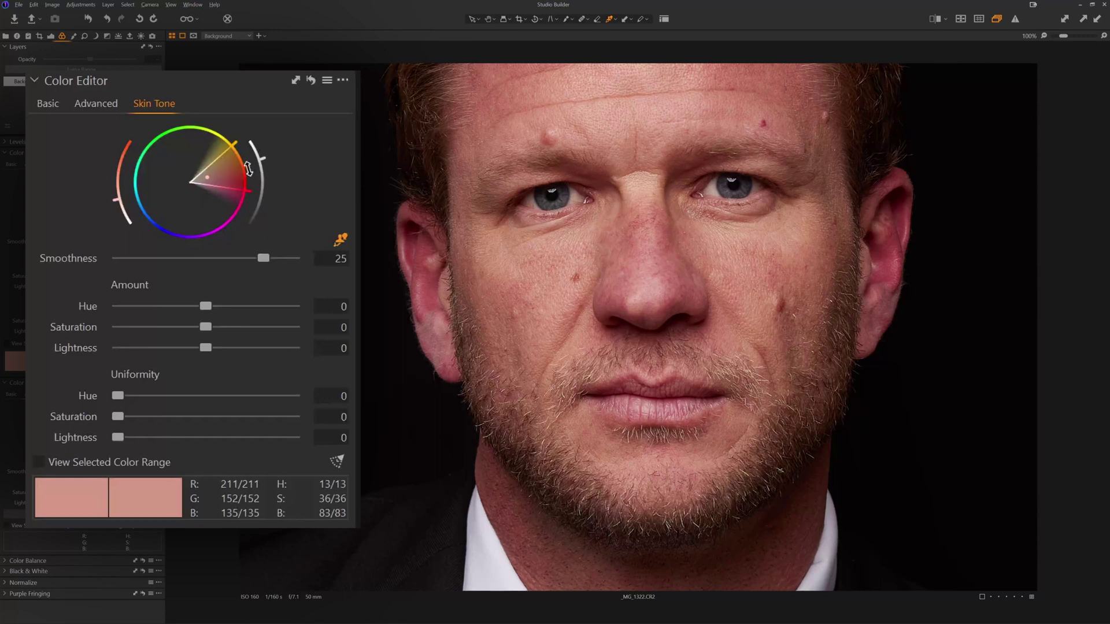
{"action": "mouse_move", "coordinate": [249, 168]}
{"action": "left_mouse_down"}
{"action": "mouse_move", "coordinate": [238, 149]}
{"action": "mouse_move", "coordinate": [241, 167]}
{"action": "left_mouse_up"}
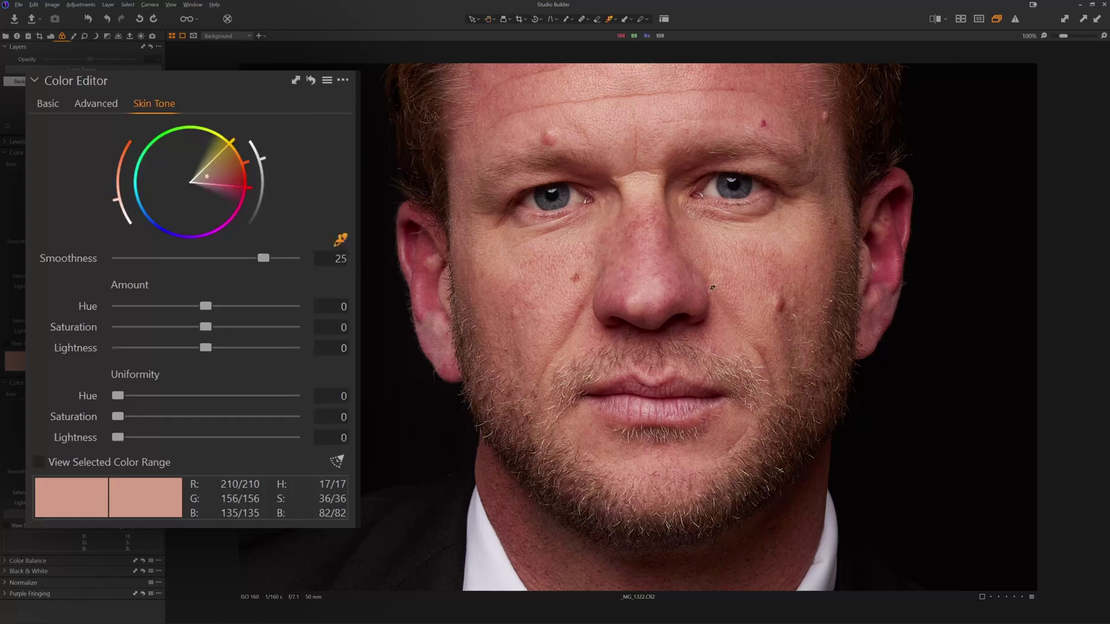
{"action": "left_click", "coordinate": [744, 269]}
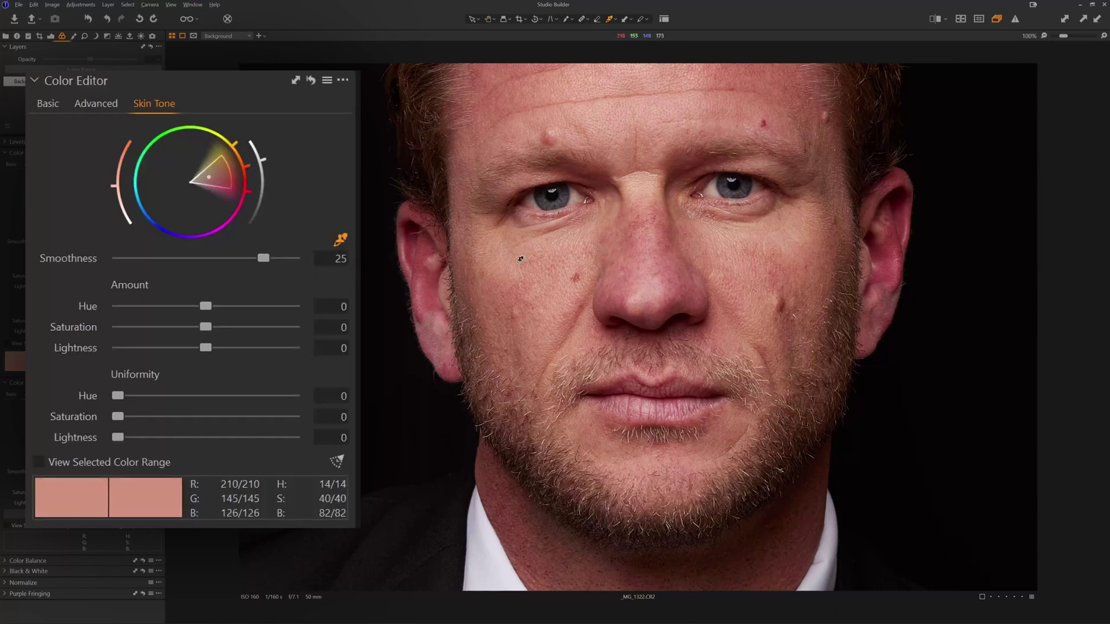
{"action": "left_click_drag", "start_coordinate": [231, 165], "coordinate": [257, 165]}
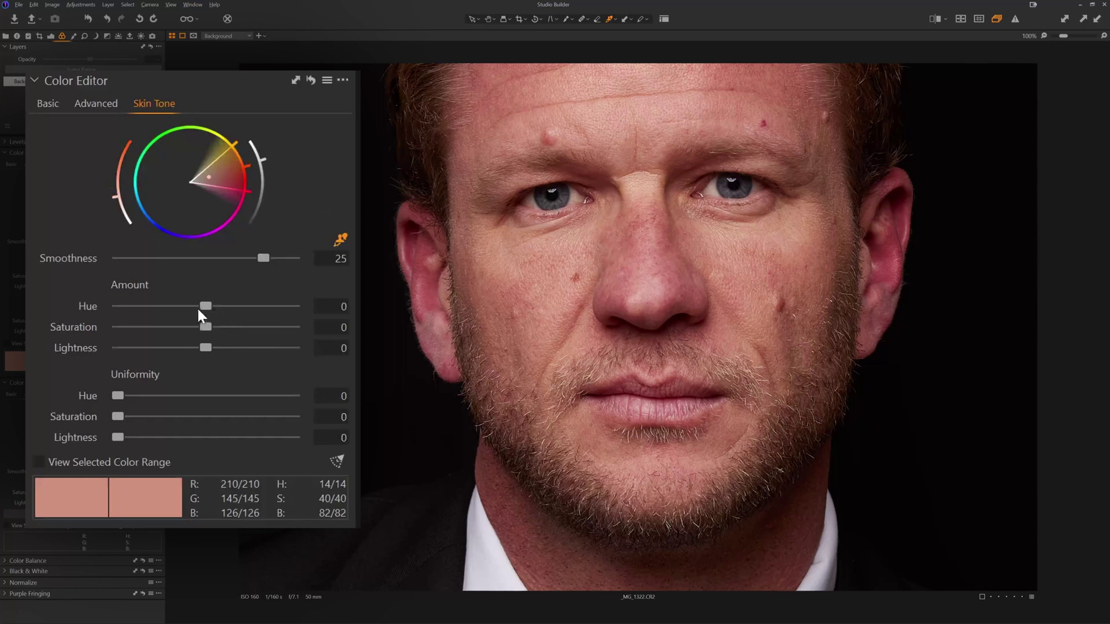
{"action": "left_click_drag", "start_coordinate": [206, 311], "coordinate": [328, 331]}
{"action": "double_click", "coordinate": [295, 309]}
{"action": "left_click_drag", "start_coordinate": [207, 328], "coordinate": [341, 360]}
{"action": "double_click", "coordinate": [293, 327]}
{"action": "left_click_drag", "start_coordinate": [207, 354], "coordinate": [28, 355]}
{"action": "left_click_drag", "start_coordinate": [112, 362], "coordinate": [330, 378]}
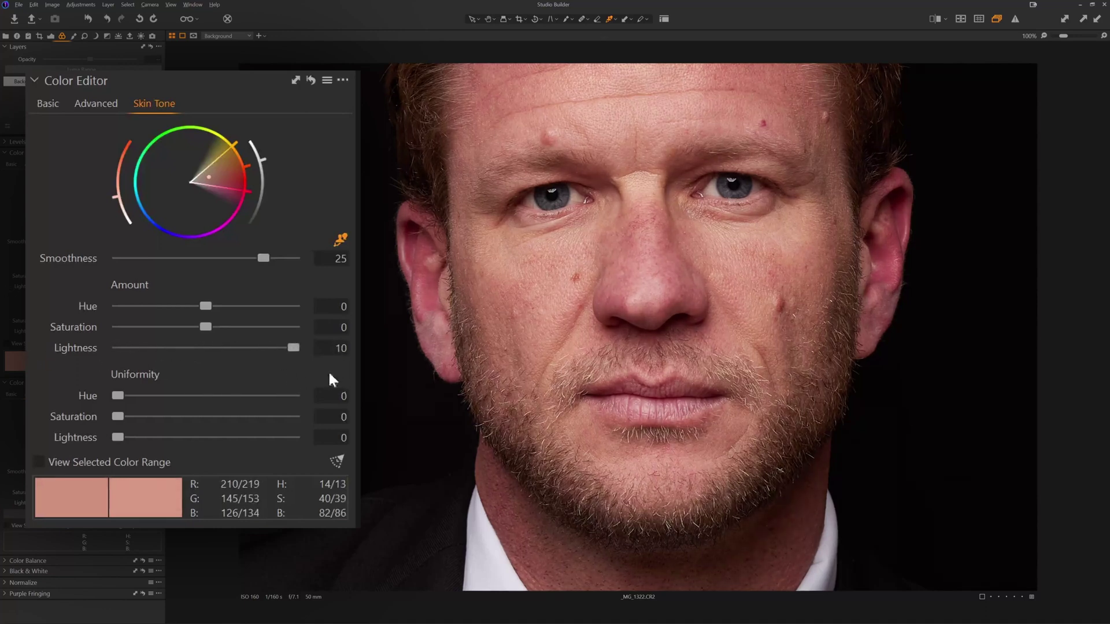
{"action": "double_click", "coordinate": [297, 352]}
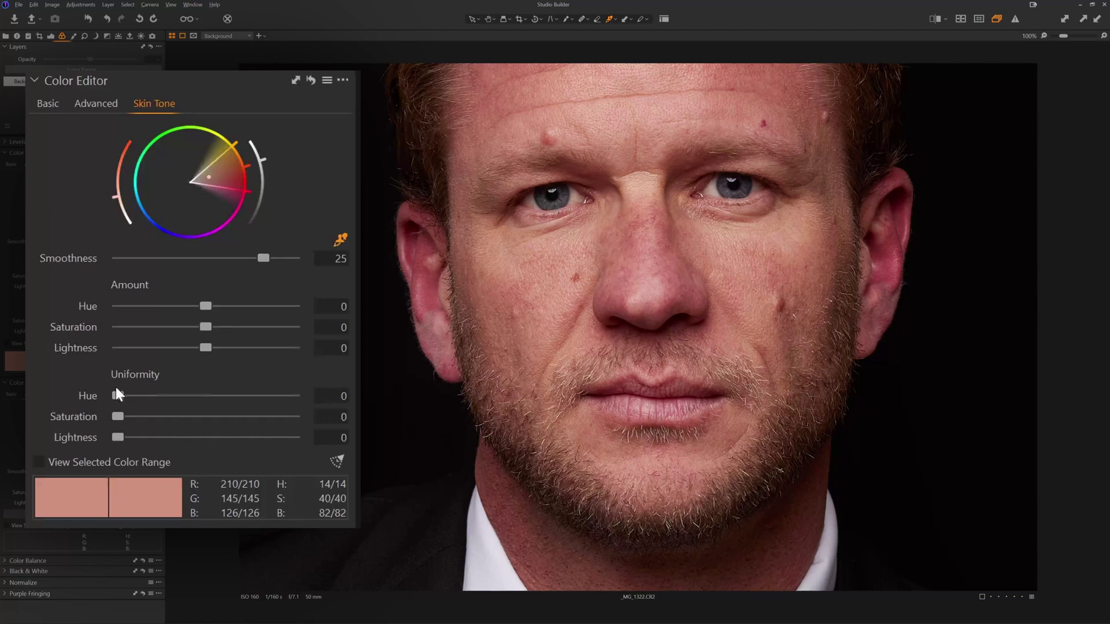
Raise skin Uniformity Hue to 63 and compare before and after across the face.
{"action": "left_click_drag", "start_coordinate": [119, 398], "coordinate": [174, 398]}
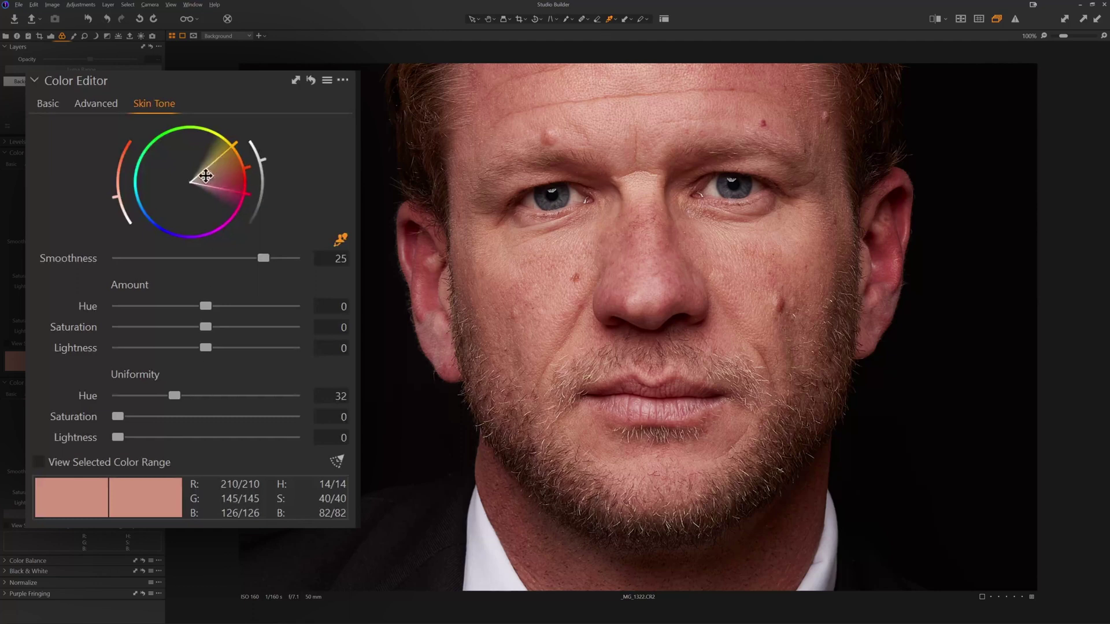
{"action": "left_click_drag", "start_coordinate": [176, 397], "coordinate": [334, 413]}
{"action": "left_click", "coordinate": [937, 21]}
{"action": "left_click_drag", "start_coordinate": [639, 333], "coordinate": [674, 358]}
{"action": "key", "text": "y"}
Lower Uniformity Hue, return Uniformity Lightness to 0, and reset Hue to 0.
{"action": "left_click_drag", "start_coordinate": [293, 396], "coordinate": [295, 438]}
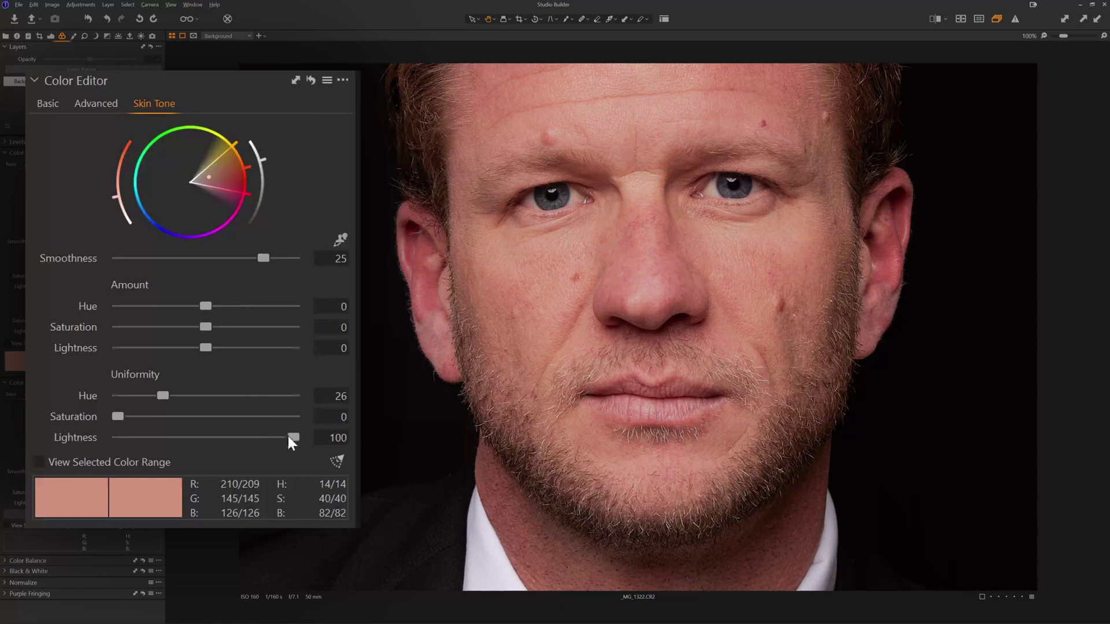
{"action": "left_click_drag", "start_coordinate": [293, 443], "coordinate": [78, 451]}
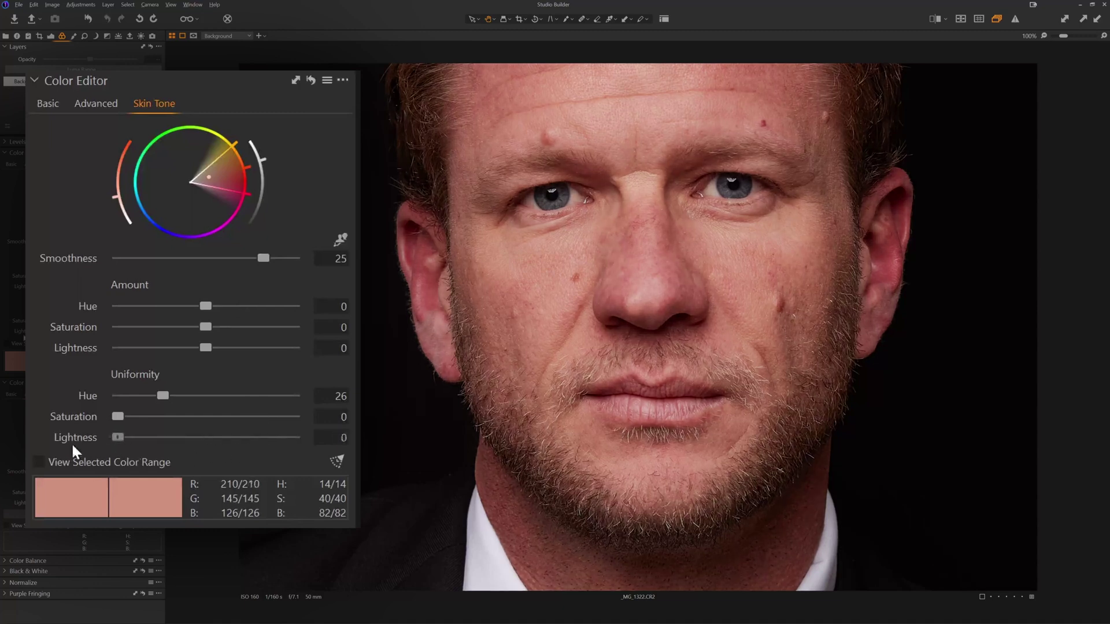
{"action": "double_click", "coordinate": [88, 395]}
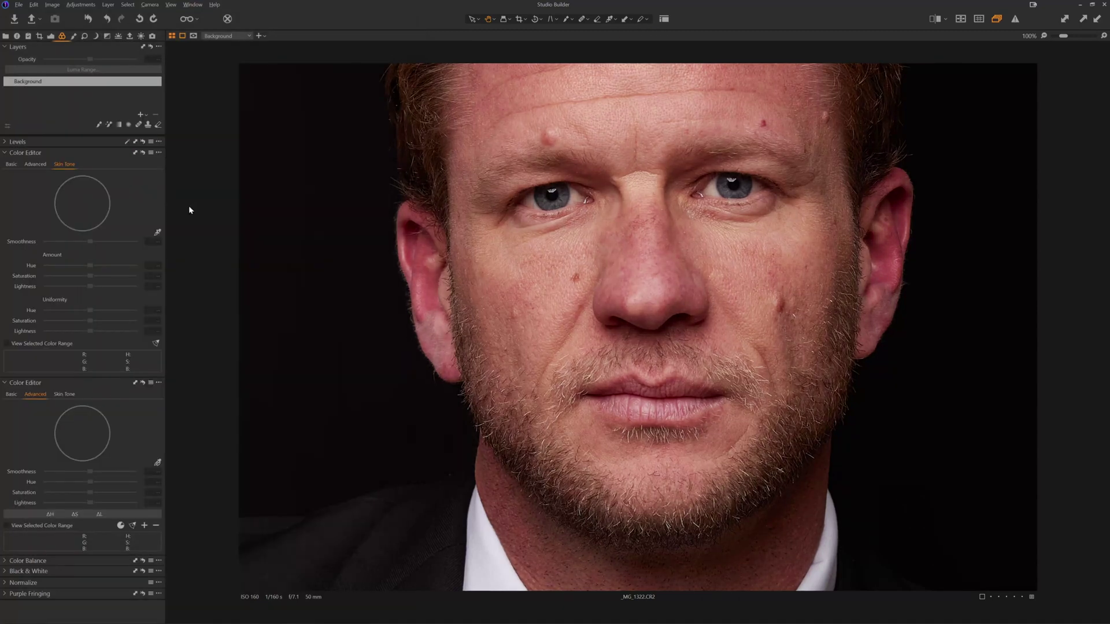
Re-sample the cheek skin (R210 G147 B131), widen the wedge, and bring up the Color Editor options.
{"action": "left_click", "coordinate": [157, 233]}
{"action": "left_click", "coordinate": [740, 260]}
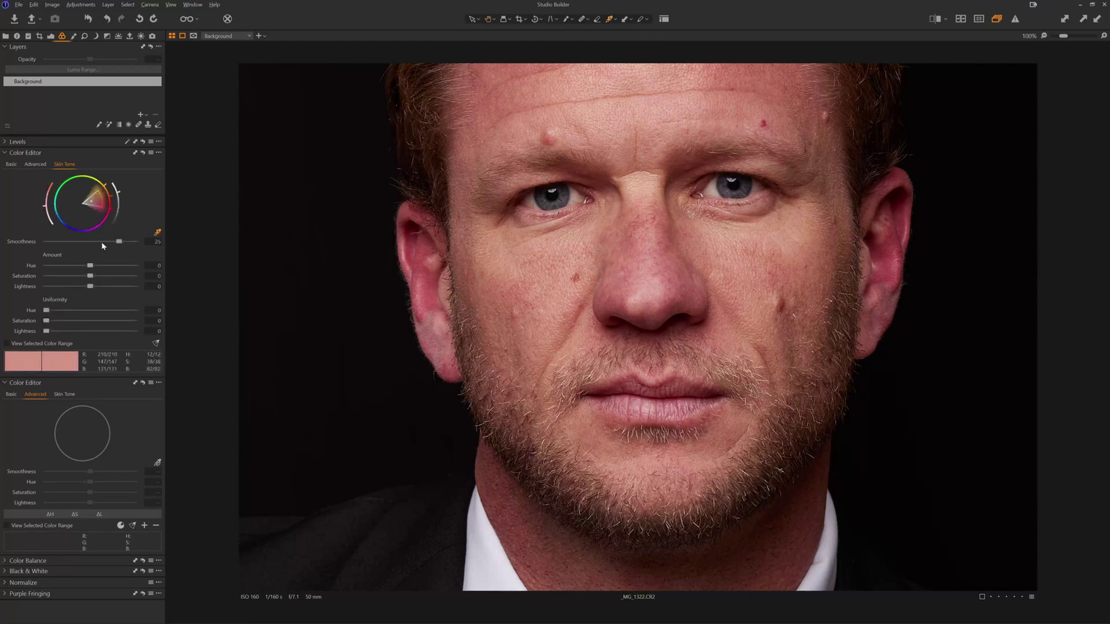
{"action": "left_click_drag", "start_coordinate": [103, 197], "coordinate": [110, 198]}
{"action": "left_click", "coordinate": [159, 153]}
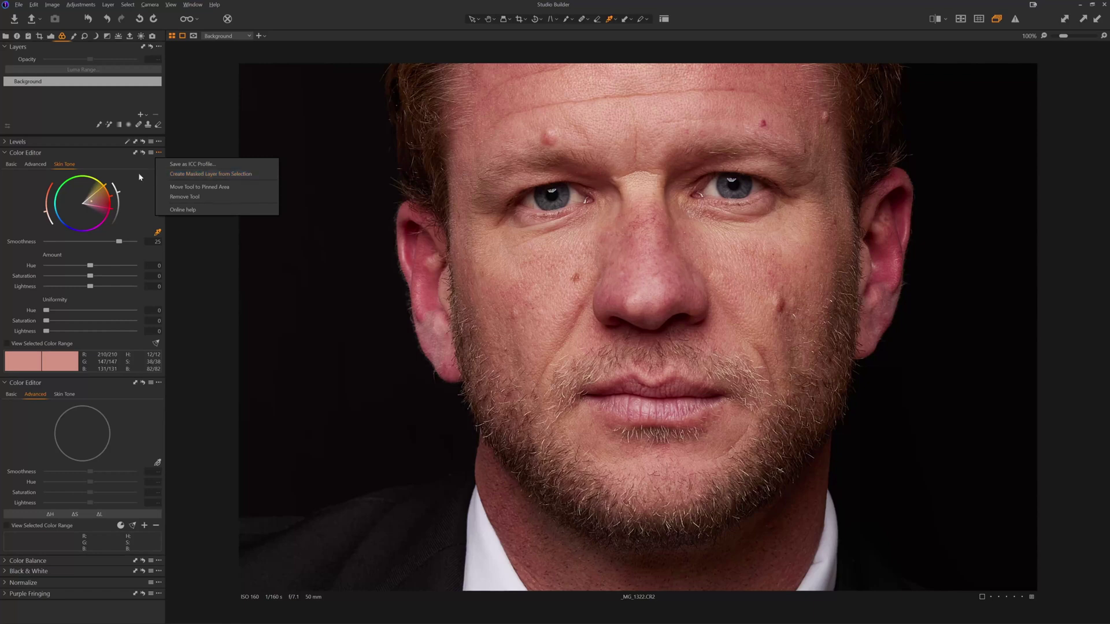
Create a masked layer named Skin Tone and reset the Color Editor on Background.
{"action": "left_click", "coordinate": [243, 174]}
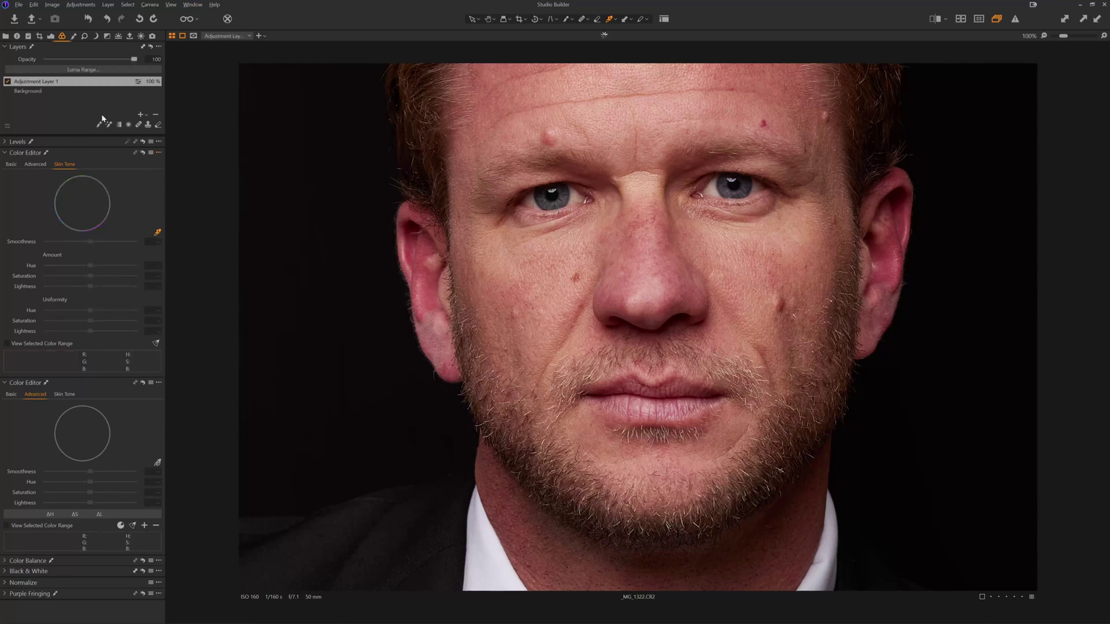
{"action": "double_click", "coordinate": [29, 83]}
{"action": "type", "text": "Skin Tone"}
{"action": "left_click", "coordinate": [81, 91]}
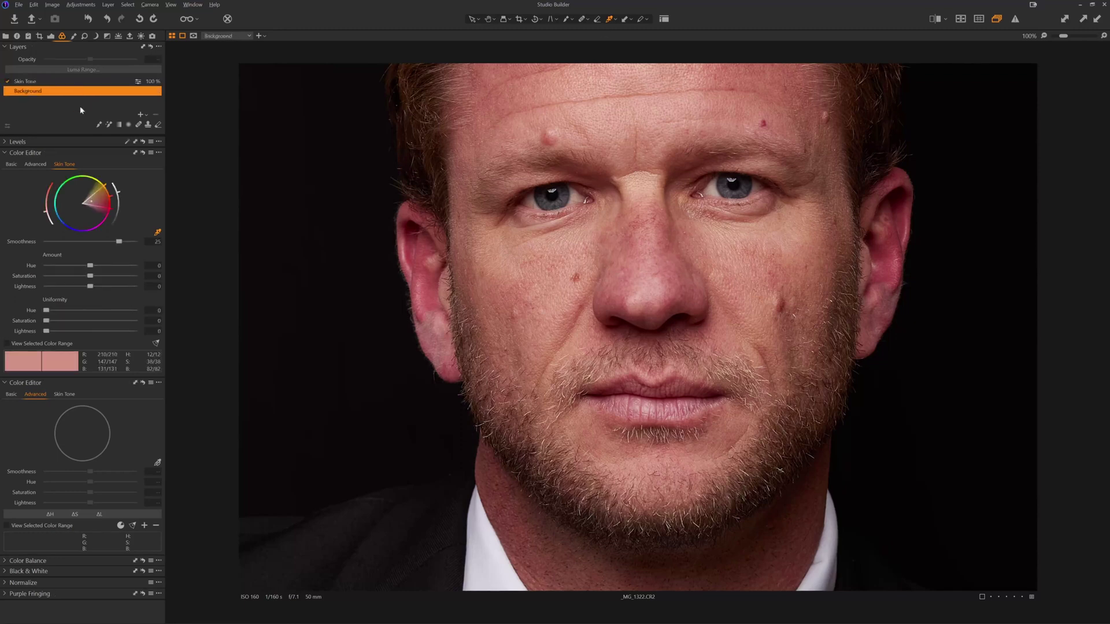
{"action": "left_click", "coordinate": [143, 156]}
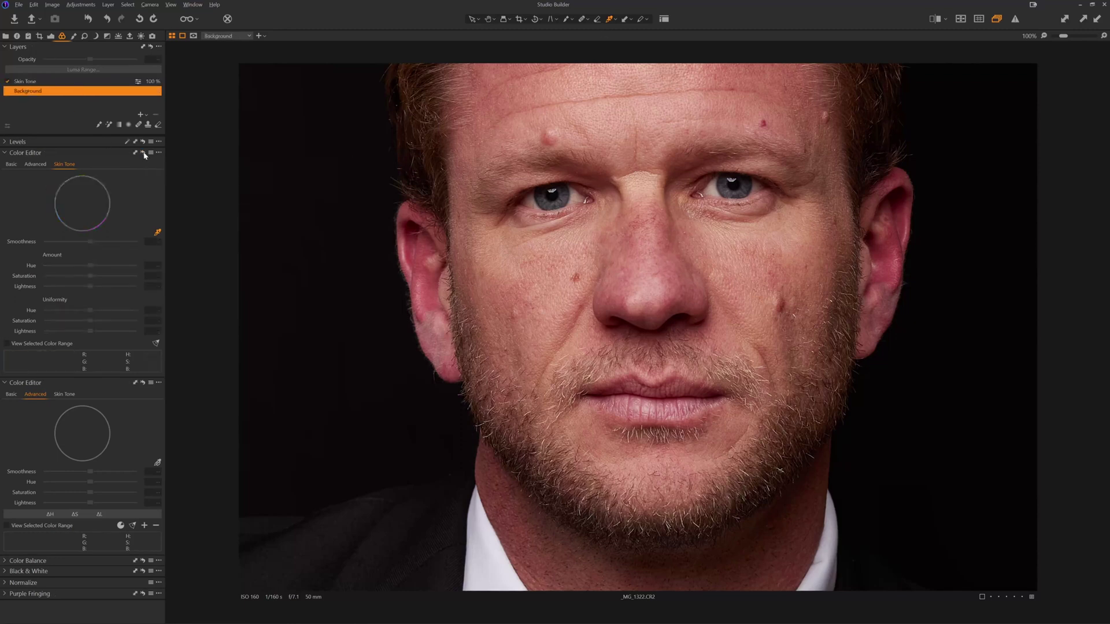
Select the Skin Tone layer and briefly display its mask to check coverage.
{"action": "left_click", "coordinate": [47, 83]}
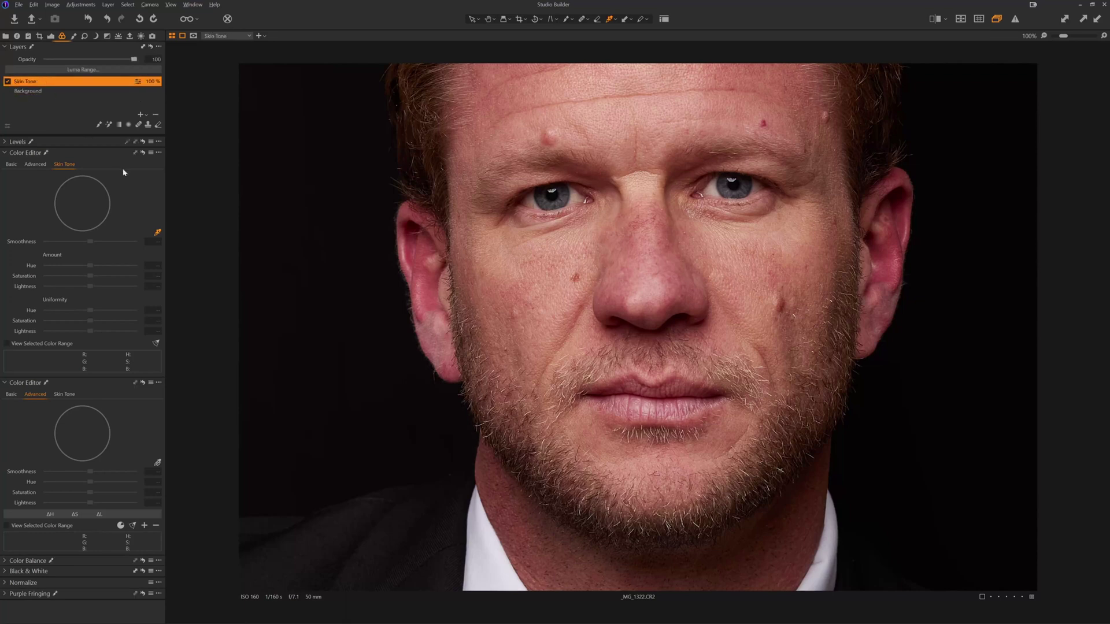
{"action": "scroll", "coordinate": [302, 245], "scroll_direction": "down", "scroll_amount": 2}
{"action": "key", "text": "m"}
{"action": "scroll", "coordinate": [302, 245], "scroll_direction": "down", "scroll_amount": 3}
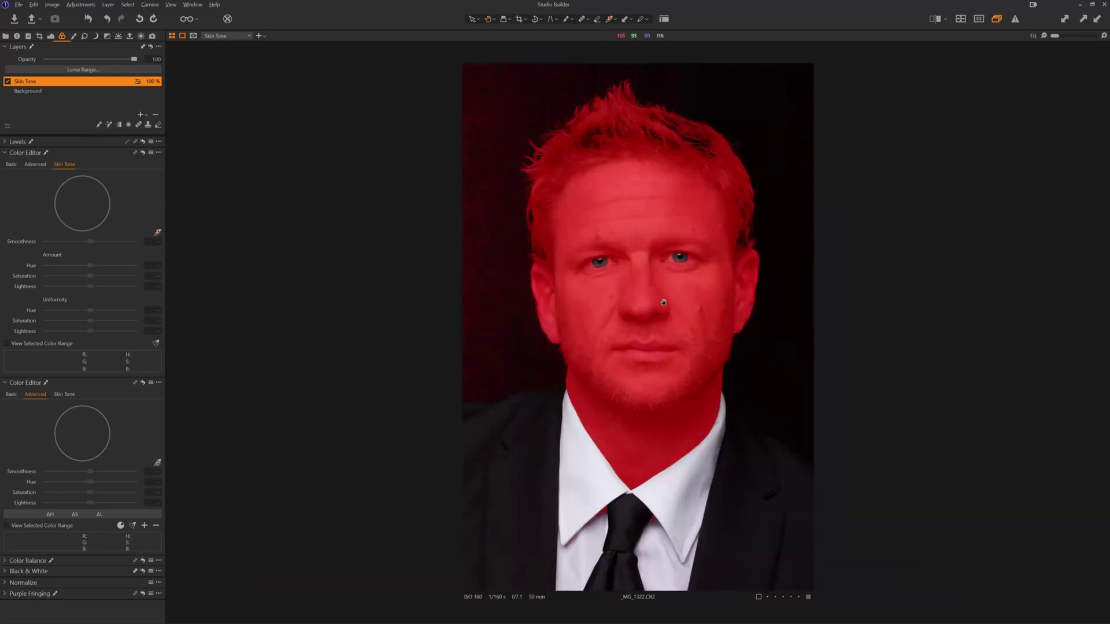
{"action": "scroll", "coordinate": [663, 302], "scroll_direction": "up", "scroll_amount": 5}
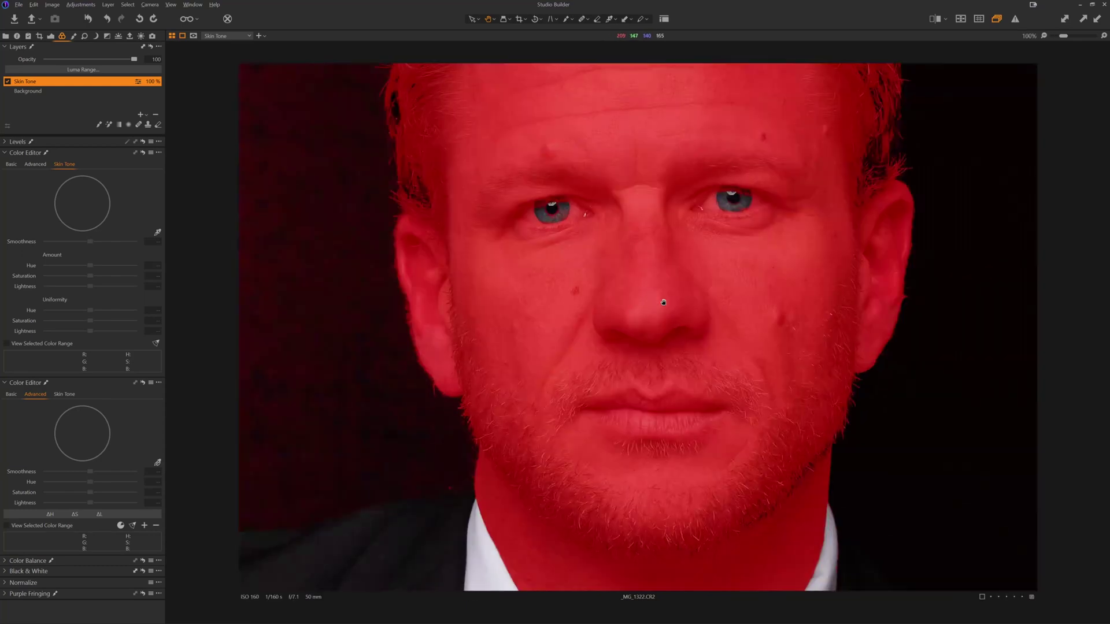
{"action": "key", "text": "m"}
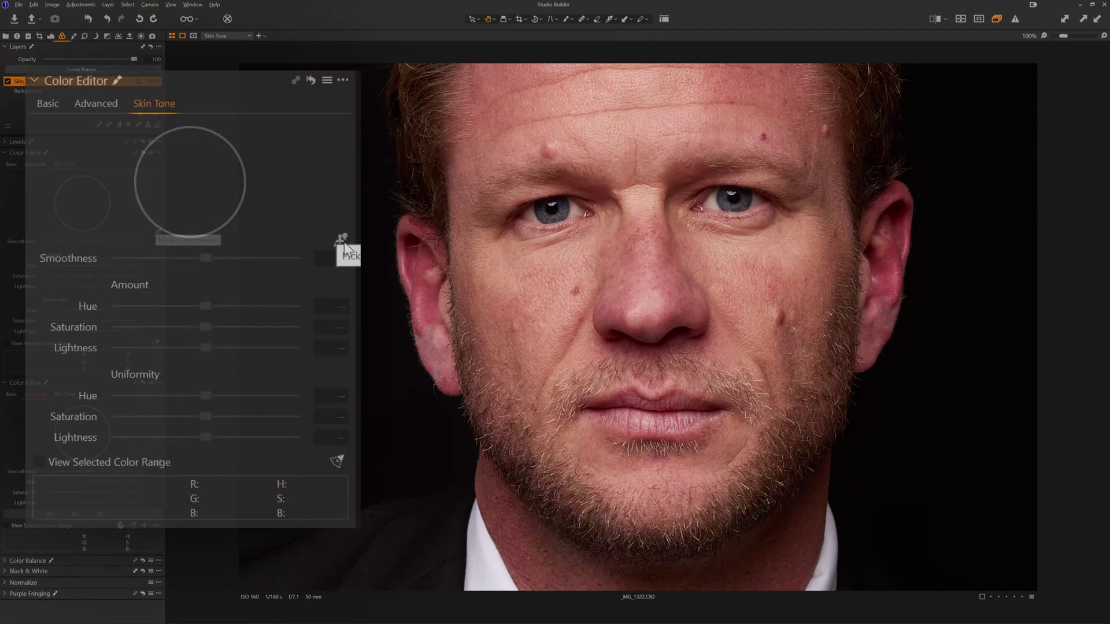
Sample the face skin (R212 G150 B132), widen the wedge, and raise Uniformity Hue to 59.
{"action": "left_click", "coordinate": [345, 244]}
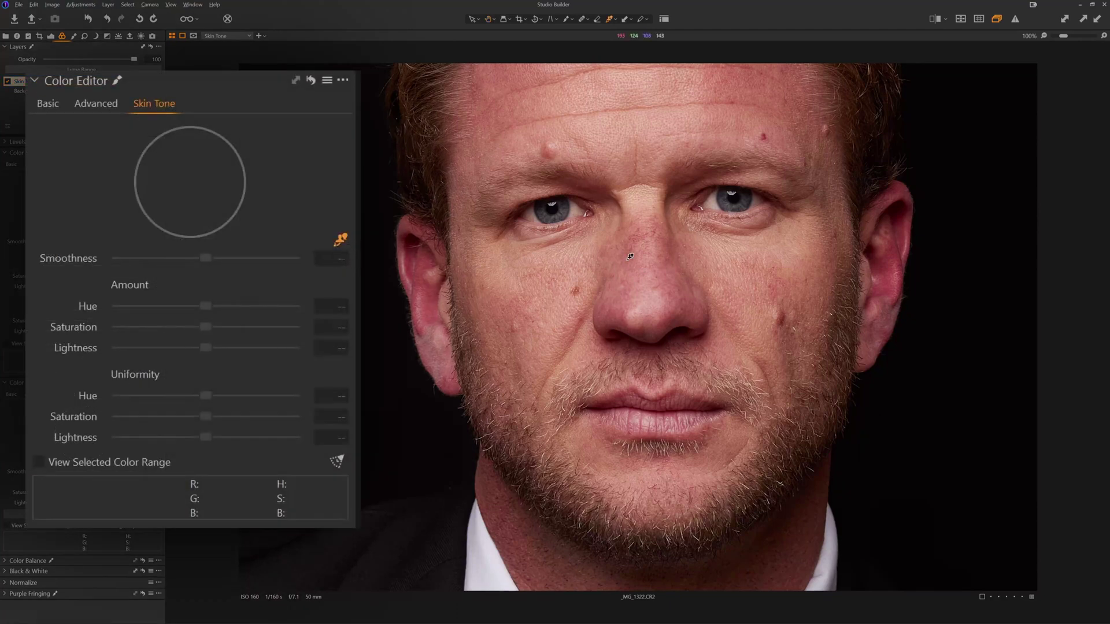
{"action": "left_click", "coordinate": [737, 271]}
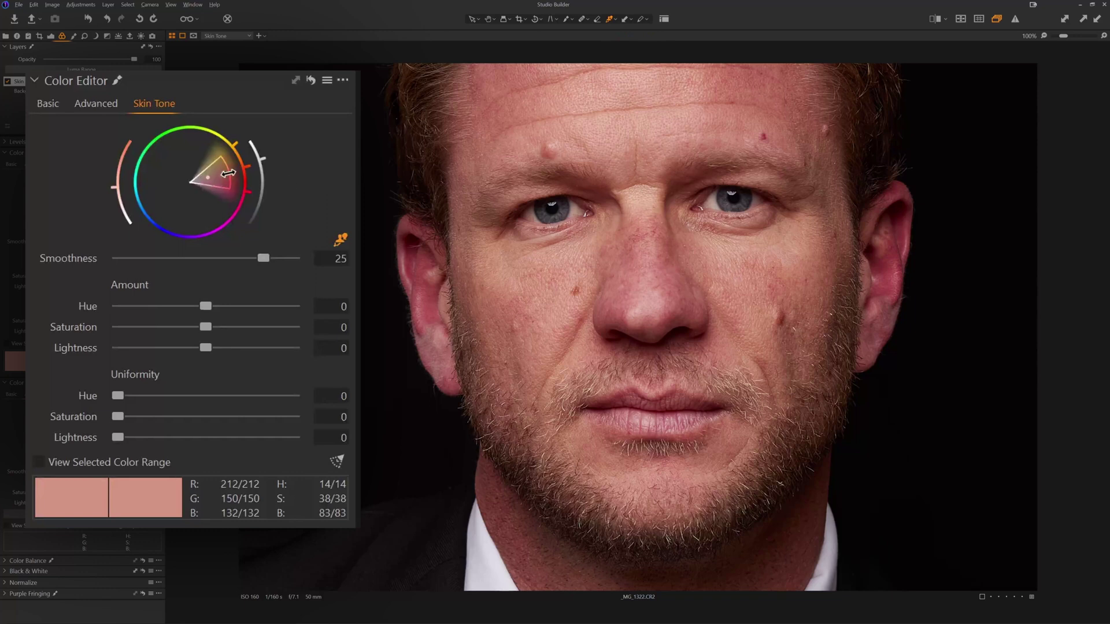
{"action": "left_click_drag", "start_coordinate": [227, 173], "coordinate": [258, 169]}
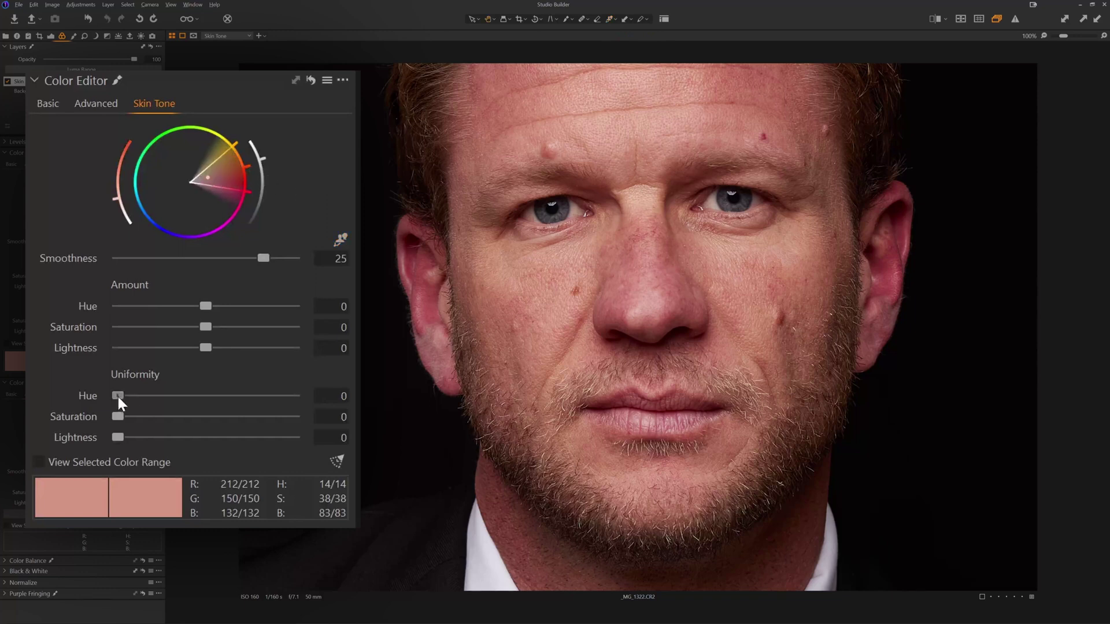
{"action": "left_click_drag", "start_coordinate": [118, 397], "coordinate": [202, 412]}
{"action": "left_click_drag", "start_coordinate": [194, 397], "coordinate": [221, 403]}
Compare the evened skin with the original using a before/after split across the face.
{"action": "left_click", "coordinate": [936, 19]}
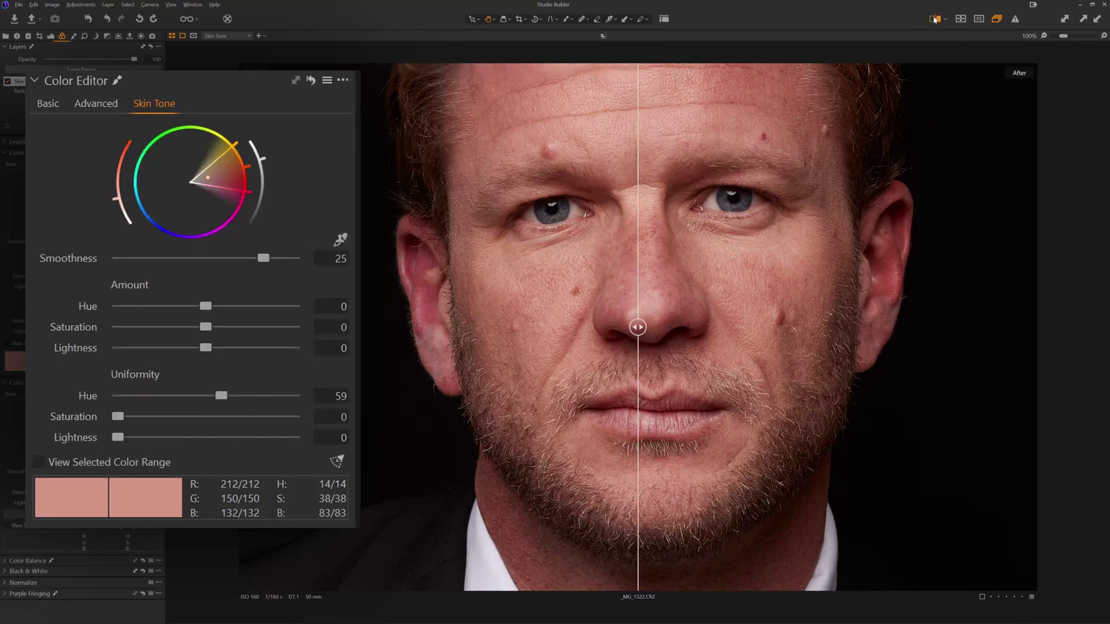
{"action": "left_click_drag", "start_coordinate": [638, 326], "coordinate": [791, 361]}
{"action": "scroll", "coordinate": [791, 361], "scroll_direction": "up", "scroll_amount": 2}
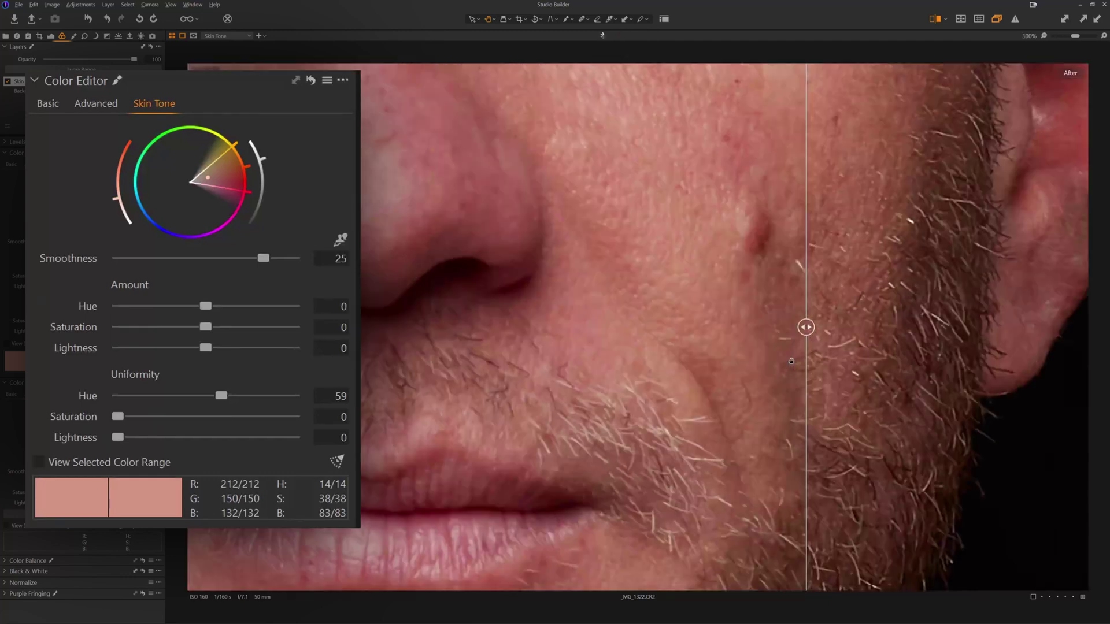
{"action": "scroll", "coordinate": [774, 347], "scroll_direction": "down", "scroll_amount": 4}
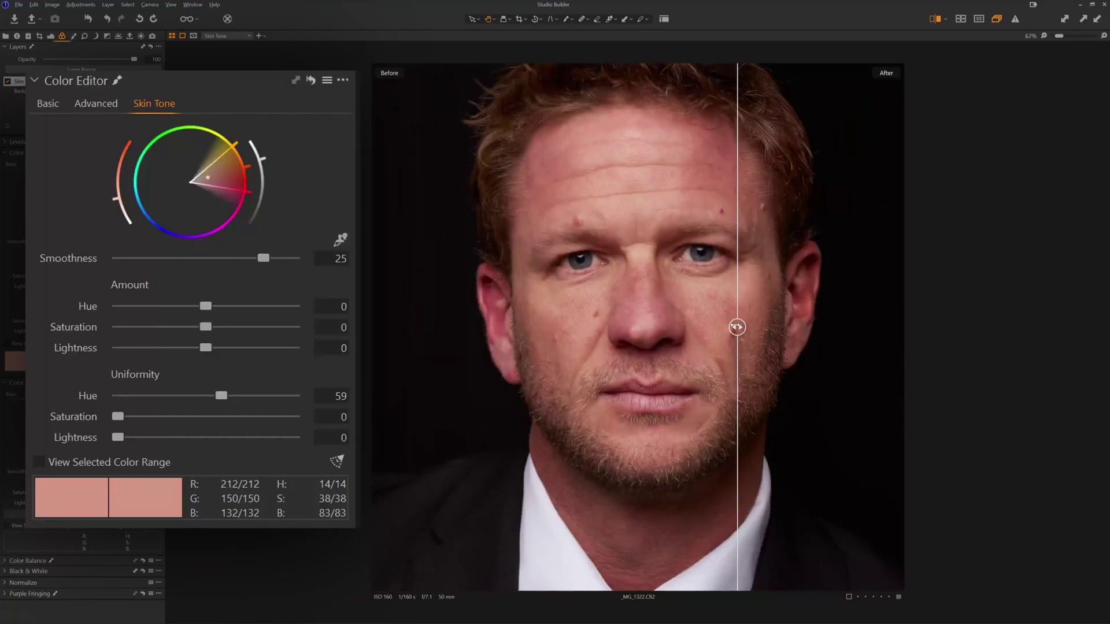
{"action": "left_click_drag", "start_coordinate": [737, 327], "coordinate": [376, 294]}
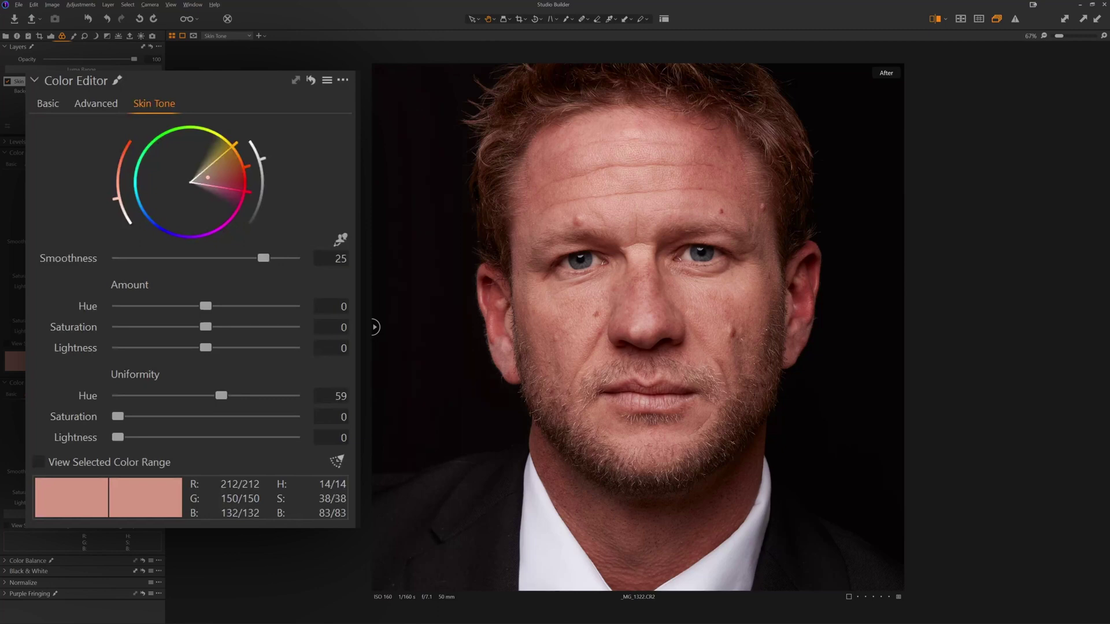
{"action": "left_click", "coordinate": [932, 22]}
Zoom to 300% on the lips, compare before and after there, then display the mask.
{"action": "left_click", "coordinate": [661, 412]}
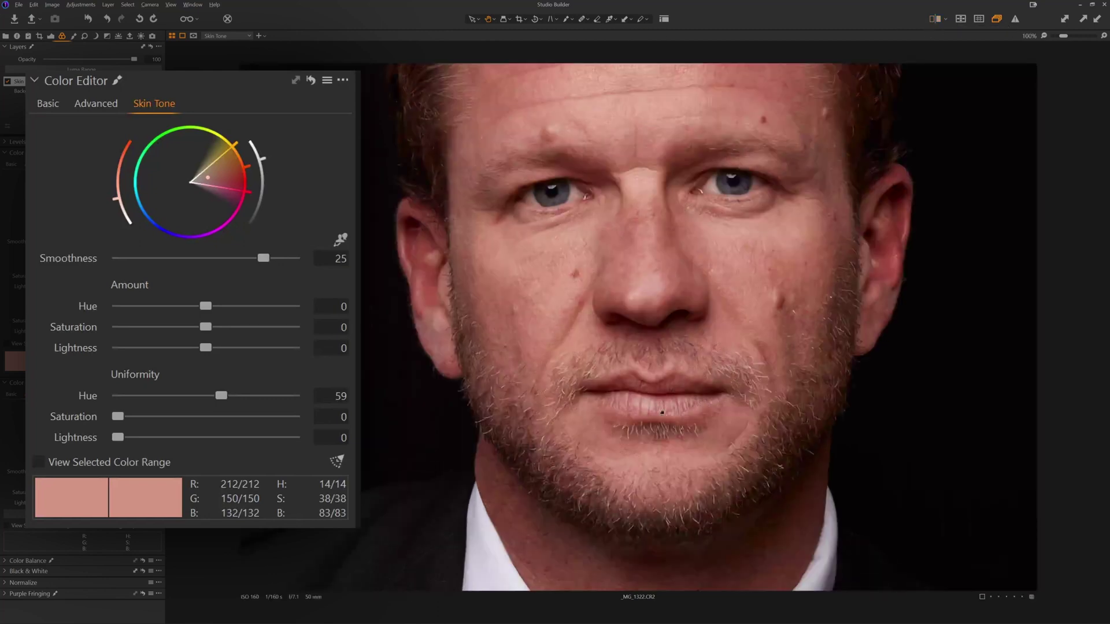
{"action": "left_click", "coordinate": [661, 412]}
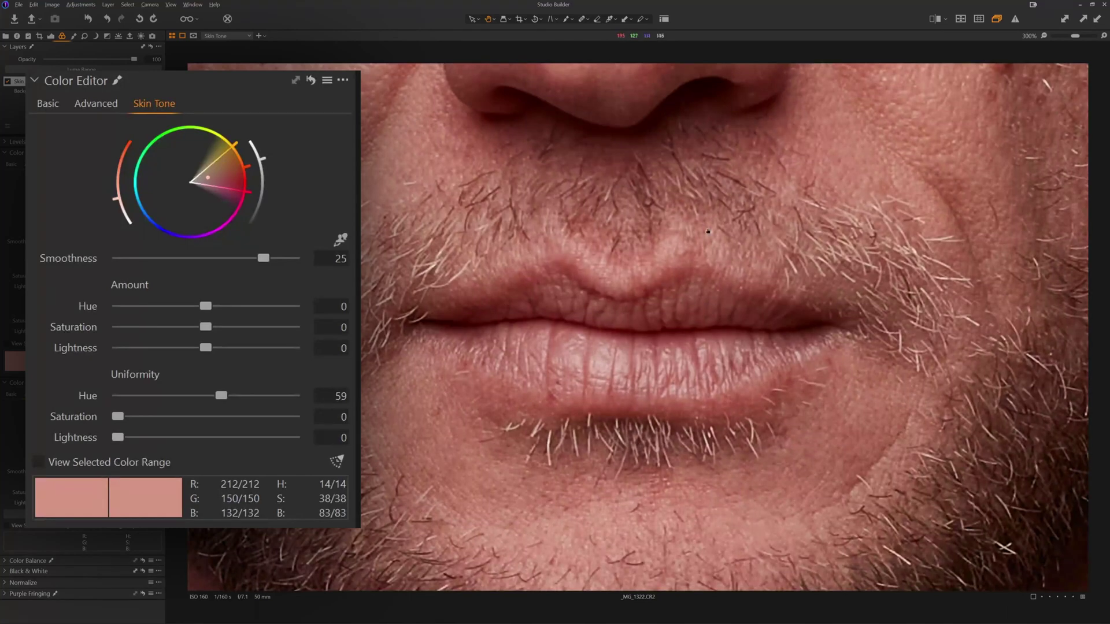
{"action": "key", "text": "y"}
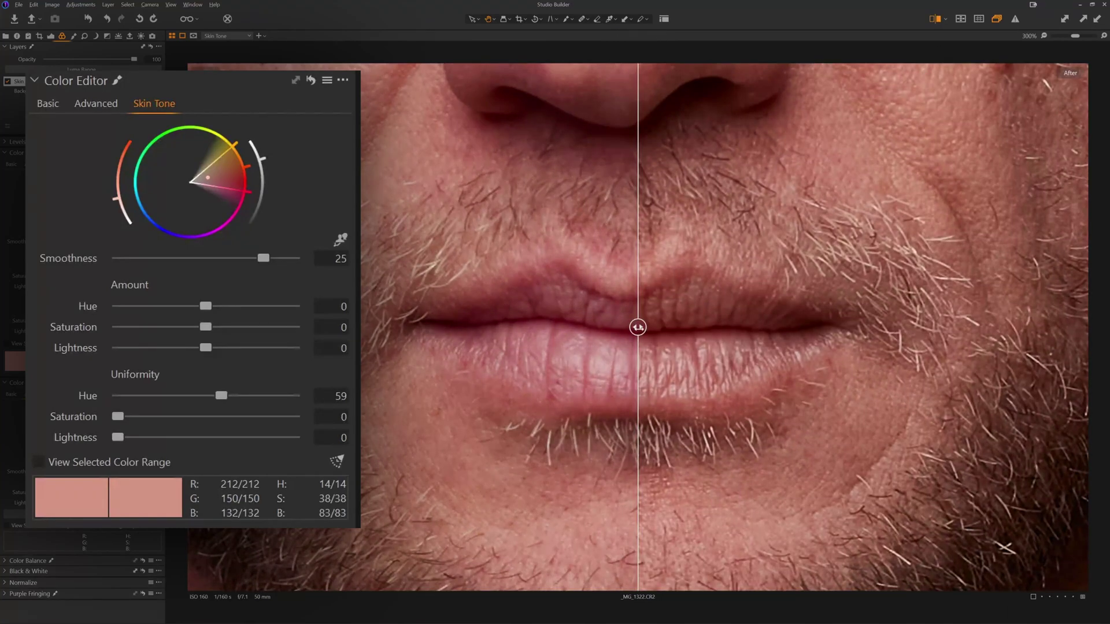
{"action": "left_click_drag", "start_coordinate": [638, 327], "coordinate": [625, 330]}
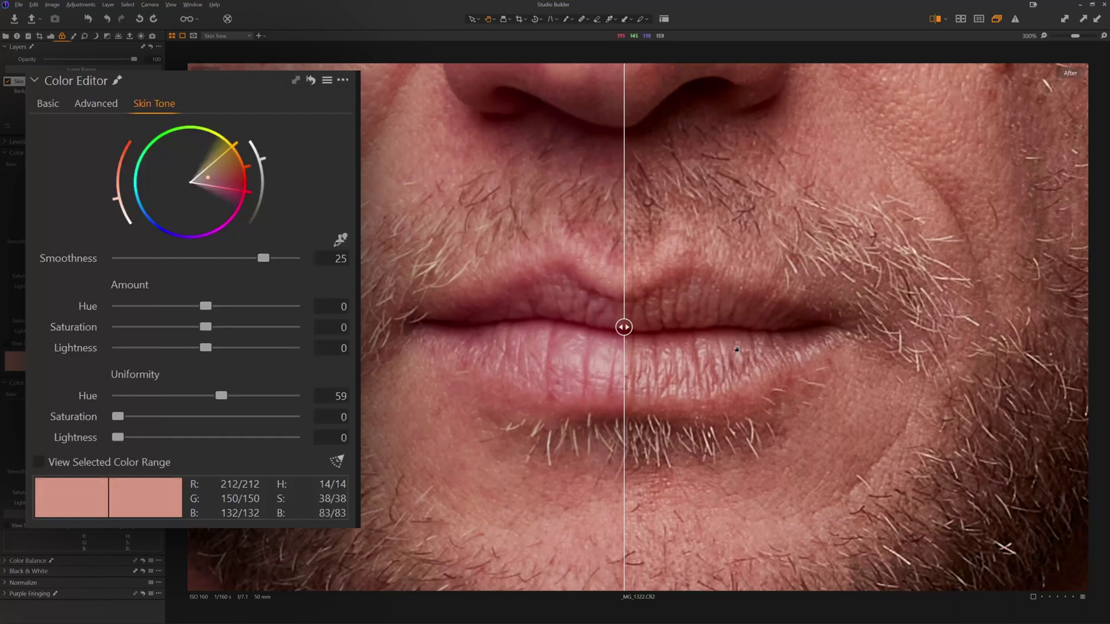
{"action": "left_click", "coordinate": [935, 19]}
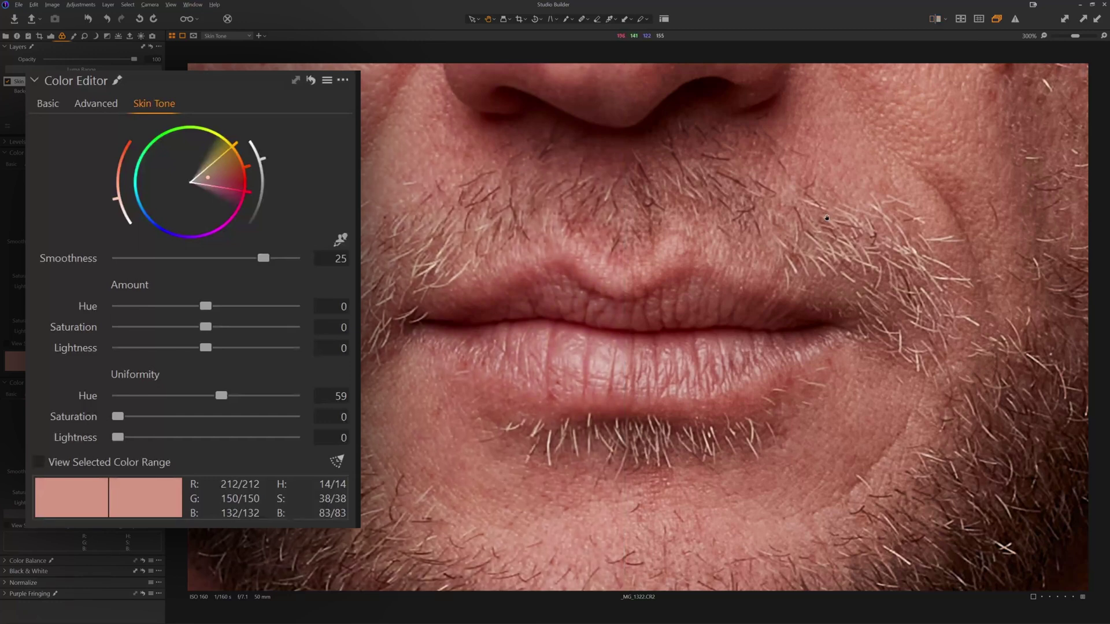
{"action": "key", "text": "m"}
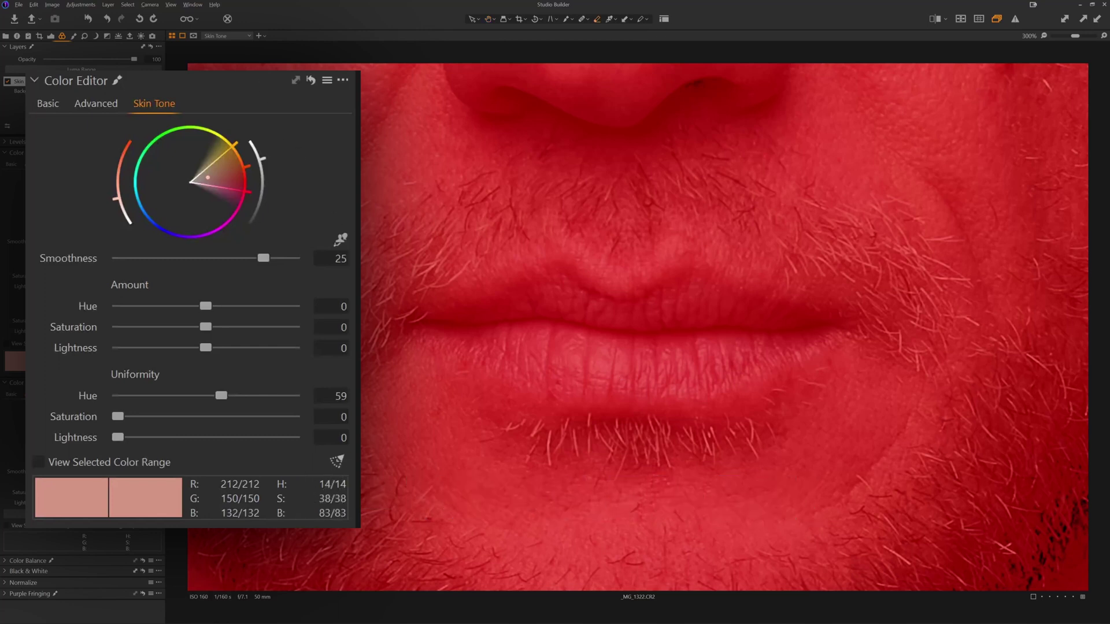
Erase the lips from the Skin Tone mask, hide the mask, and fit the portrait.
{"action": "key", "text": "e"}
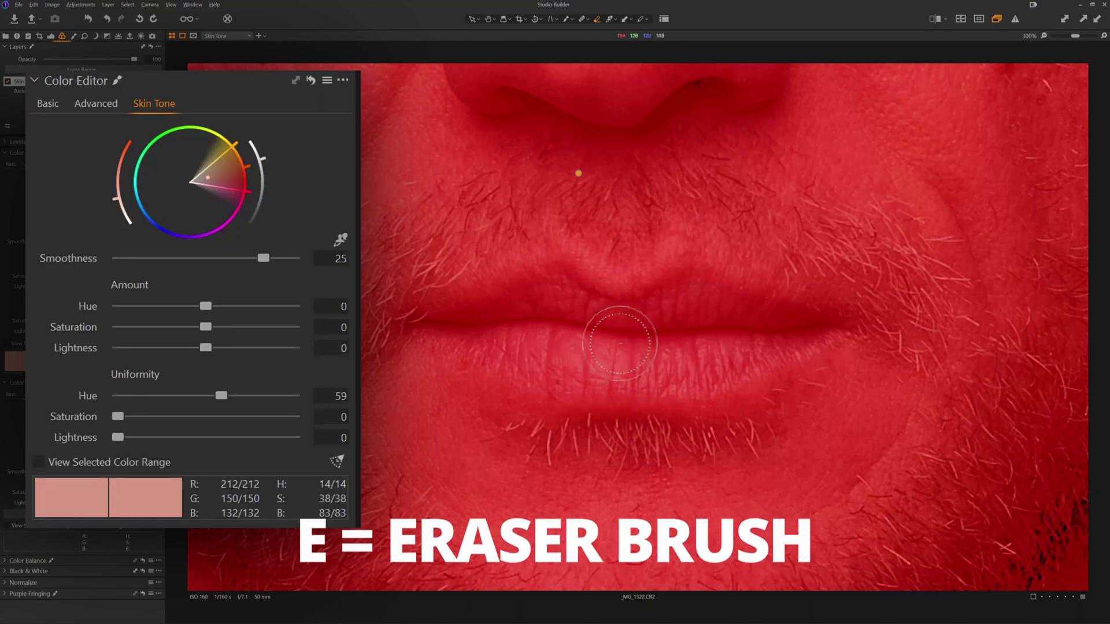
{"action": "mouse_move", "coordinate": [627, 335]}
{"action": "left_mouse_down"}
{"action": "mouse_move", "coordinate": [551, 289]}
{"action": "mouse_move", "coordinate": [437, 319]}
{"action": "mouse_move", "coordinate": [513, 360]}
{"action": "mouse_move", "coordinate": [629, 372]}
{"action": "mouse_move", "coordinate": [831, 328]}
{"action": "mouse_move", "coordinate": [731, 319]}
{"action": "mouse_move", "coordinate": [677, 294]}
{"action": "mouse_move", "coordinate": [586, 329]}
{"action": "mouse_move", "coordinate": [510, 328]}
{"action": "mouse_move", "coordinate": [769, 332]}
{"action": "mouse_move", "coordinate": [727, 331]}
{"action": "left_mouse_up"}
{"action": "key", "text": "m"}
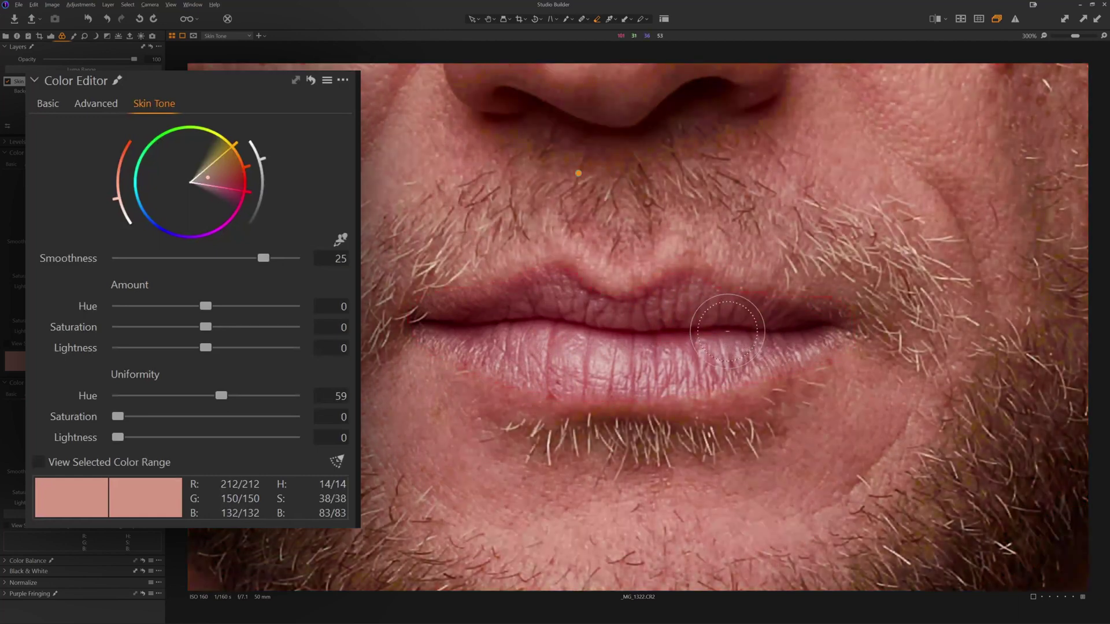
{"action": "key", "text": "ctrl+0"}
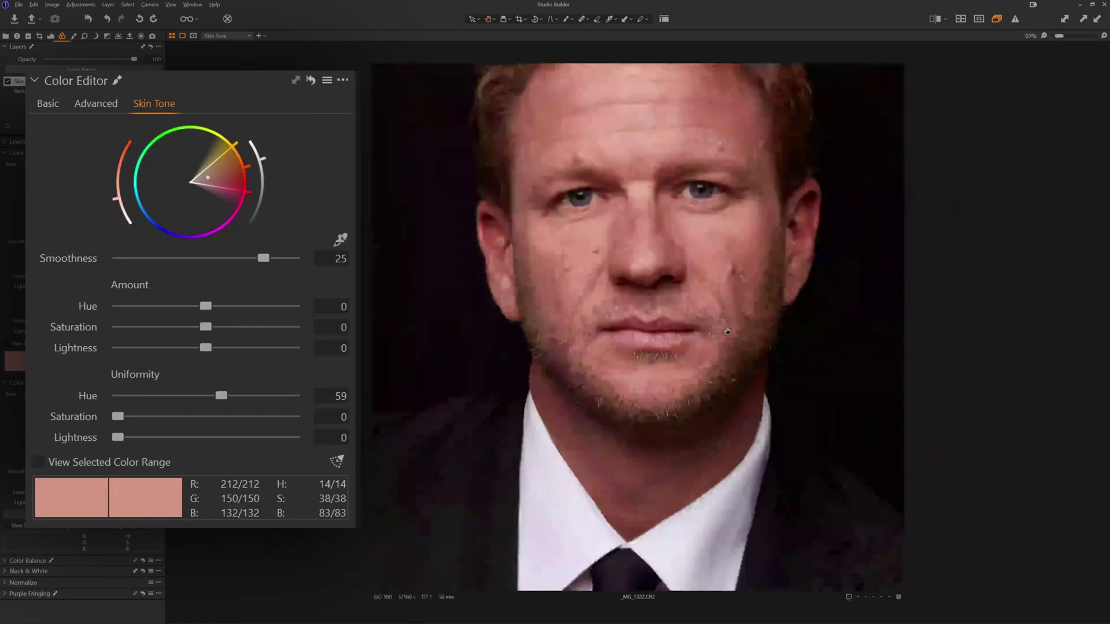
Reset skin Uniformity Hue and set it to about 60.
{"action": "scroll", "coordinate": [708, 407], "scroll_direction": "up", "scroll_amount": 2}
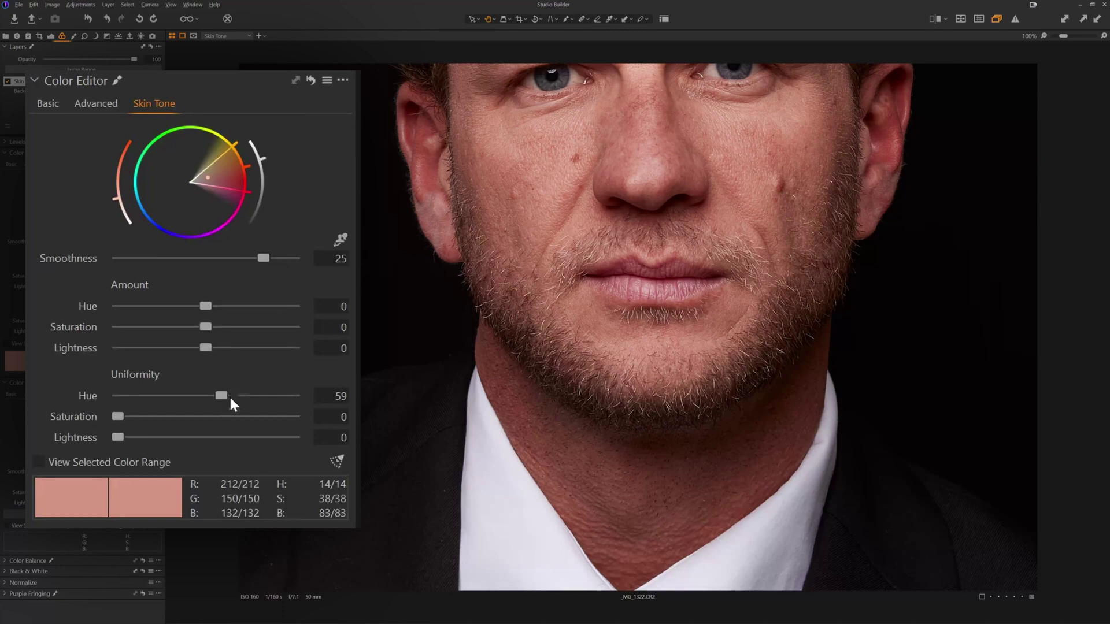
{"action": "double_click", "coordinate": [87, 397]}
{"action": "left_click_drag", "start_coordinate": [45, 393], "coordinate": [115, 393]}
{"action": "double_click", "coordinate": [89, 396]}
{"action": "left_click_drag", "start_coordinate": [115, 395], "coordinate": [224, 399]}
{"action": "key", "text": "ctrl+0"}
Boost skin Saturation to 30, raise Uniformity Hue to 100, and toggle the layer to compare.
{"action": "left_click_drag", "start_coordinate": [206, 328], "coordinate": [321, 338]}
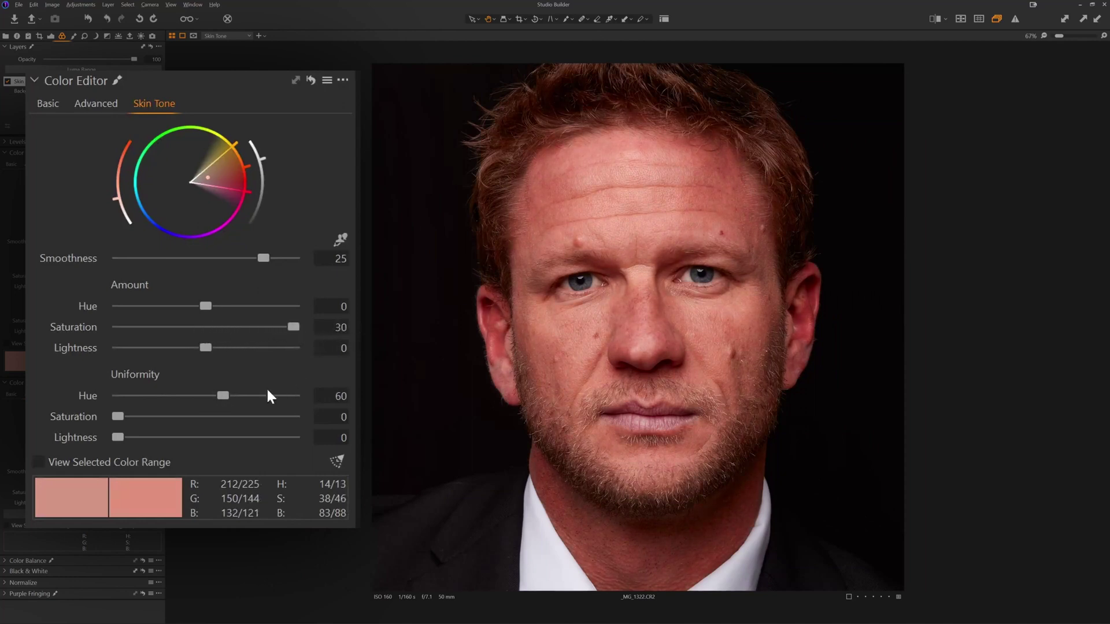
{"action": "left_click_drag", "start_coordinate": [223, 396], "coordinate": [300, 399]}
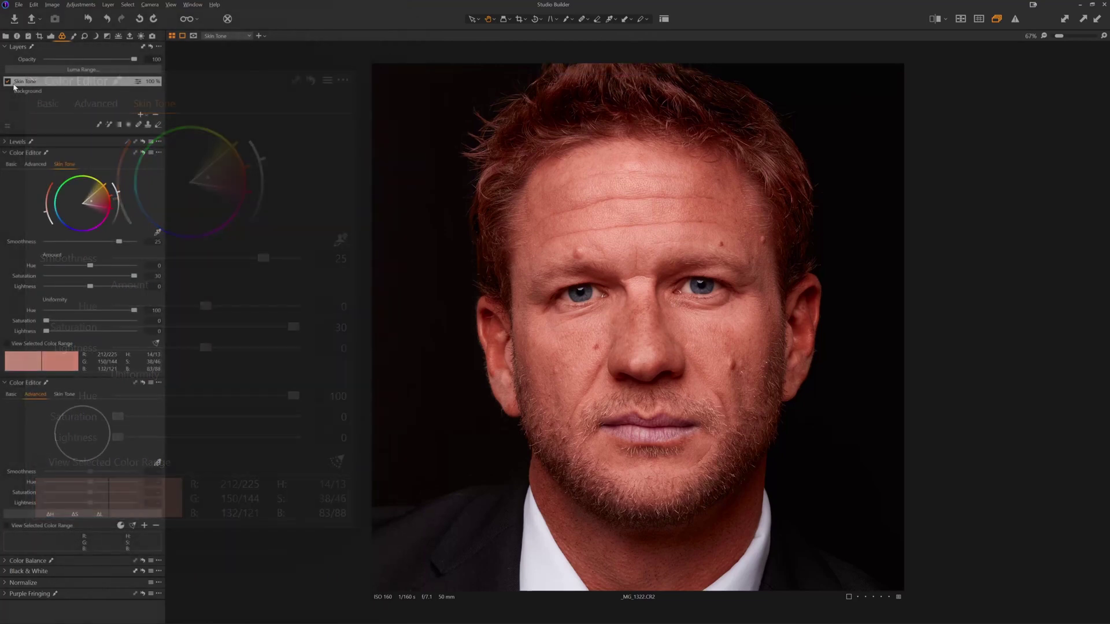
{"action": "left_click", "coordinate": [7, 83]}
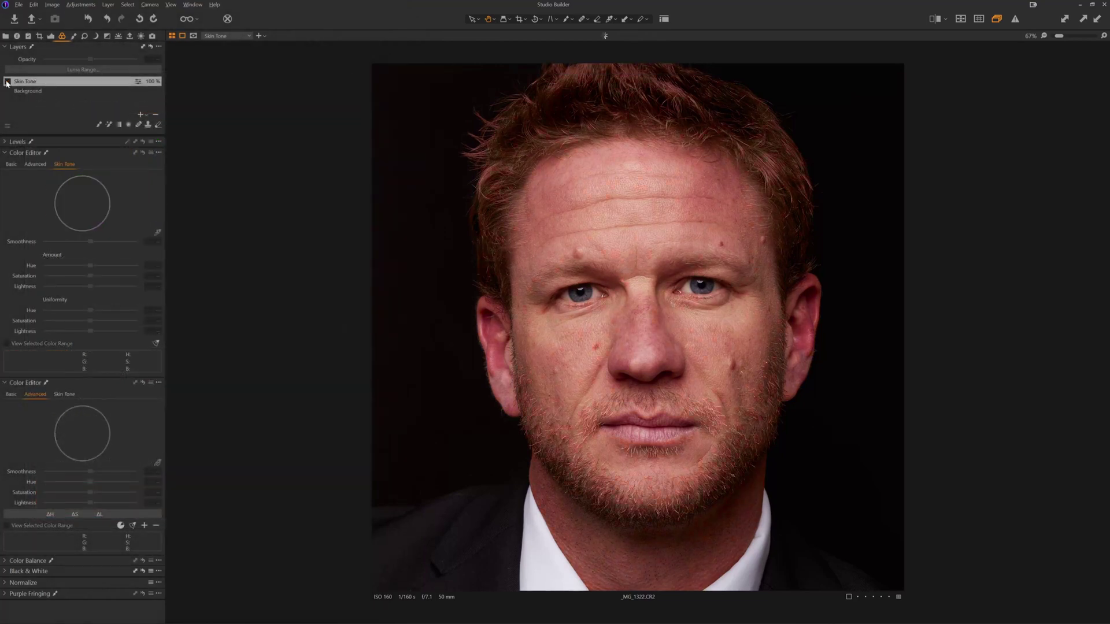
{"action": "left_click", "coordinate": [8, 82]}
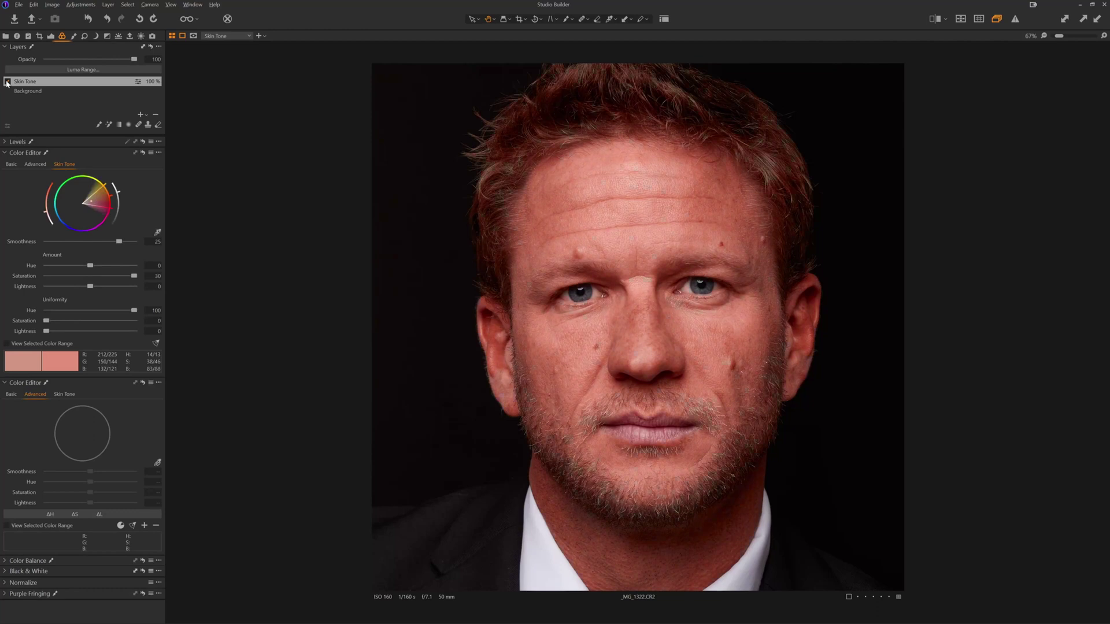
Apply a Luma Range of about 26–235 to the Skin Tone layer, excluding the darkest tones.
{"action": "left_click", "coordinate": [115, 70]}
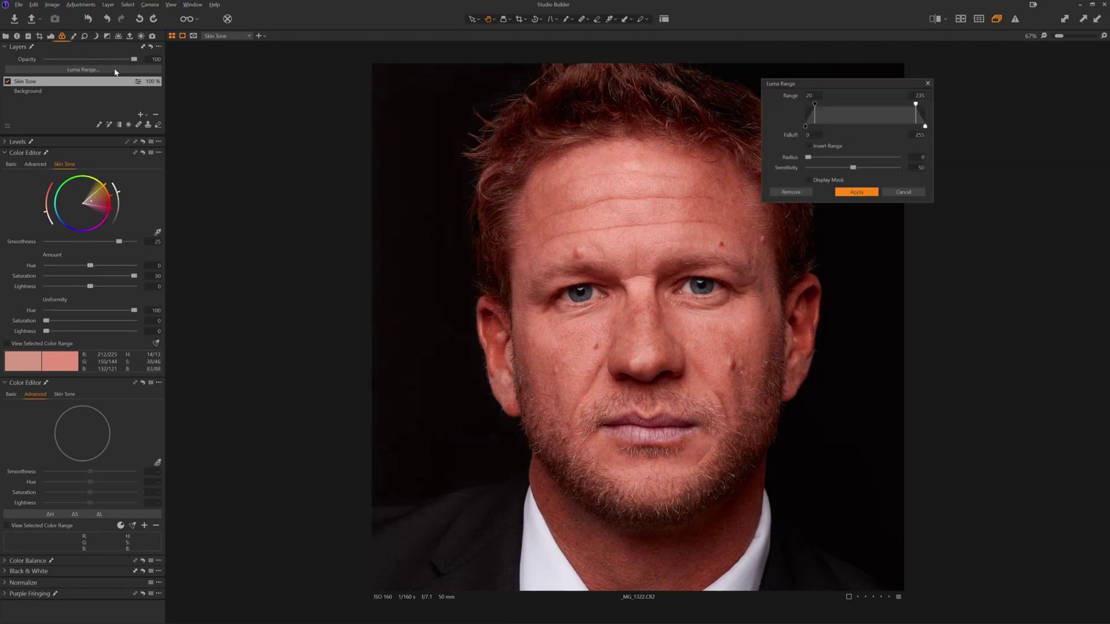
{"action": "left_click", "coordinate": [809, 180]}
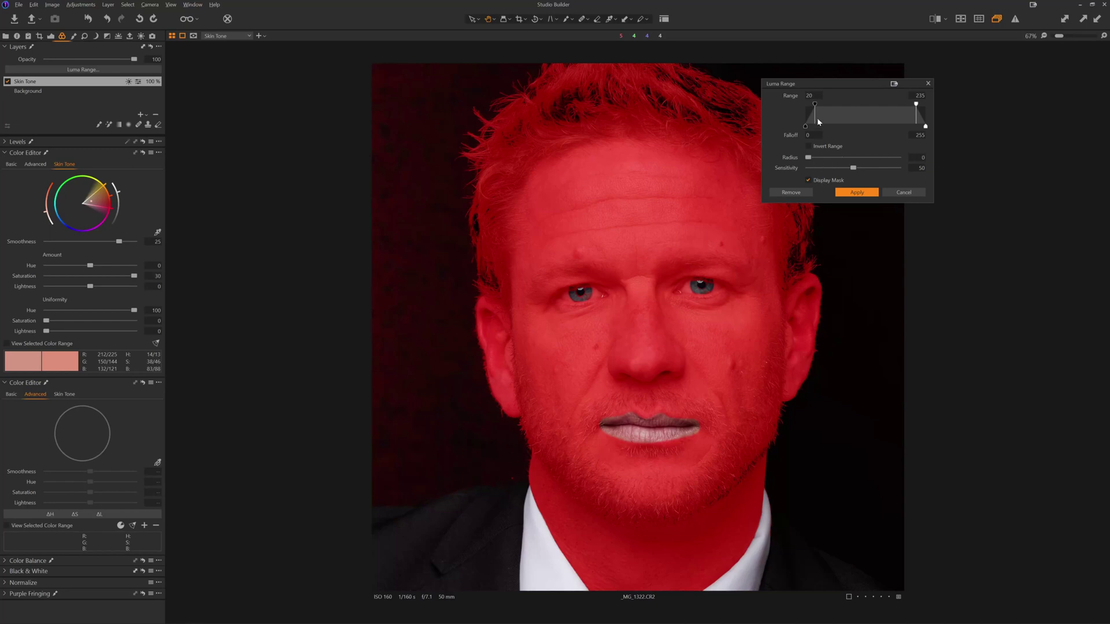
{"action": "left_click_drag", "start_coordinate": [806, 128], "coordinate": [813, 127]}
{"action": "left_click_drag", "start_coordinate": [815, 104], "coordinate": [818, 107]}
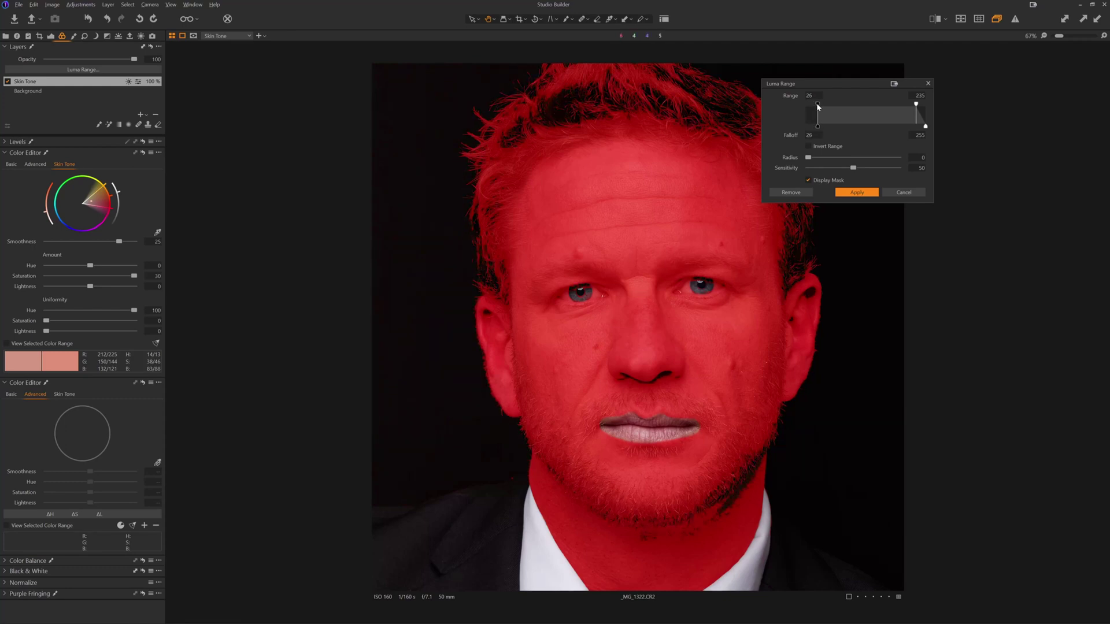
{"action": "left_click", "coordinate": [856, 192]}
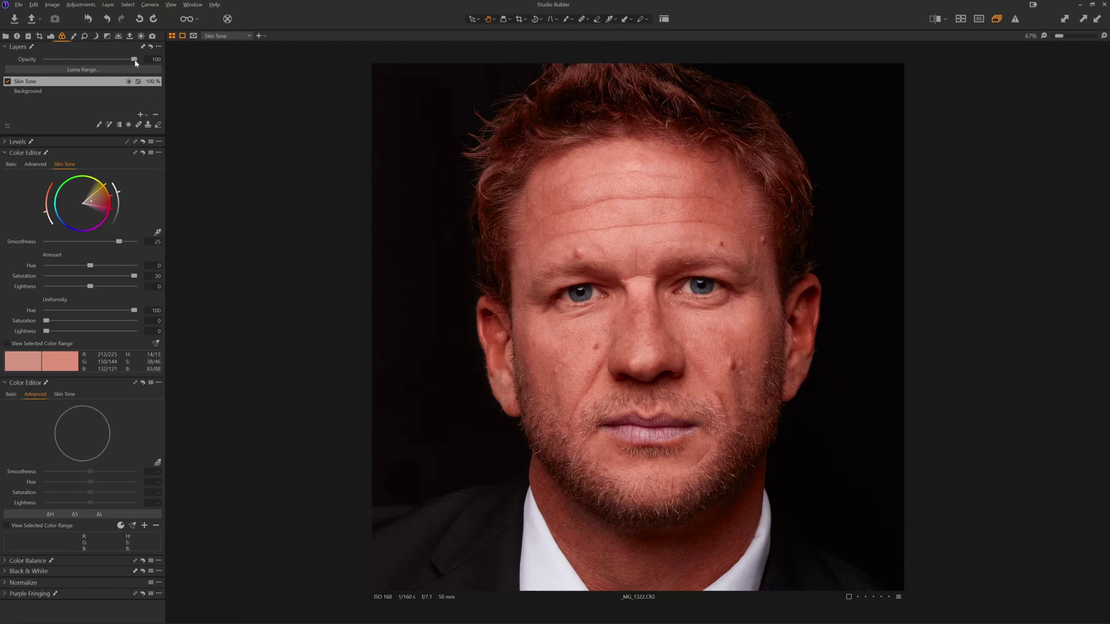
Reset the skin saturation boost to 0, set Uniformity Hue to 44 and Skin Tone layer opacity to 67%.
{"action": "left_click_drag", "start_coordinate": [130, 60], "coordinate": [56, 62]}
{"action": "left_click_drag", "start_coordinate": [32, 61], "coordinate": [156, 74]}
{"action": "left_click", "coordinate": [59, 311]}
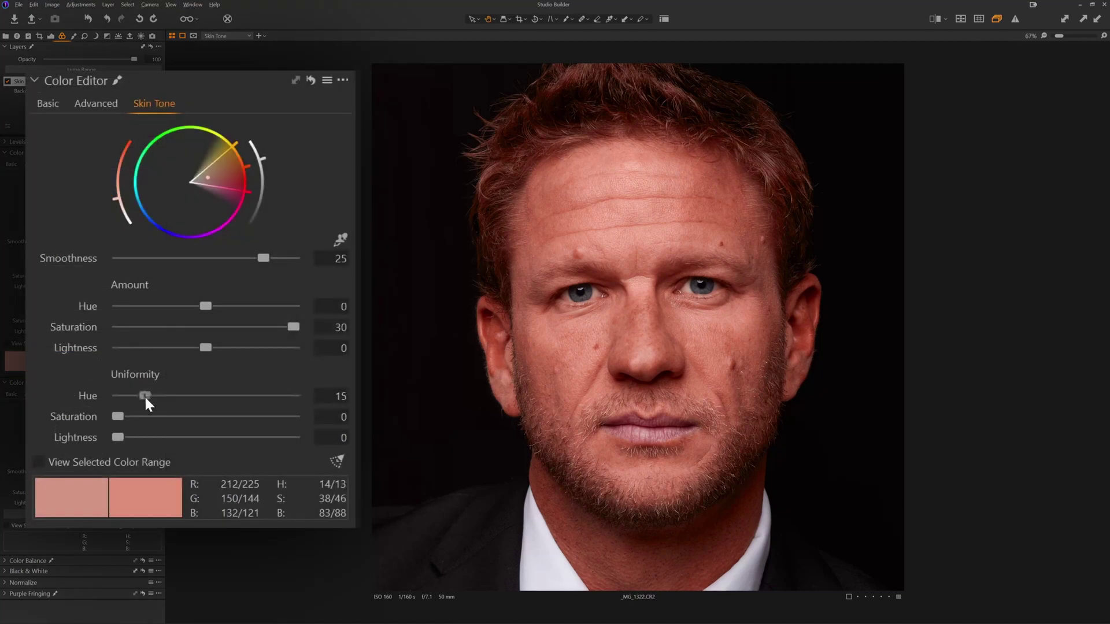
{"action": "double_click", "coordinate": [293, 327]}
{"action": "left_click_drag", "start_coordinate": [158, 395], "coordinate": [195, 396]}
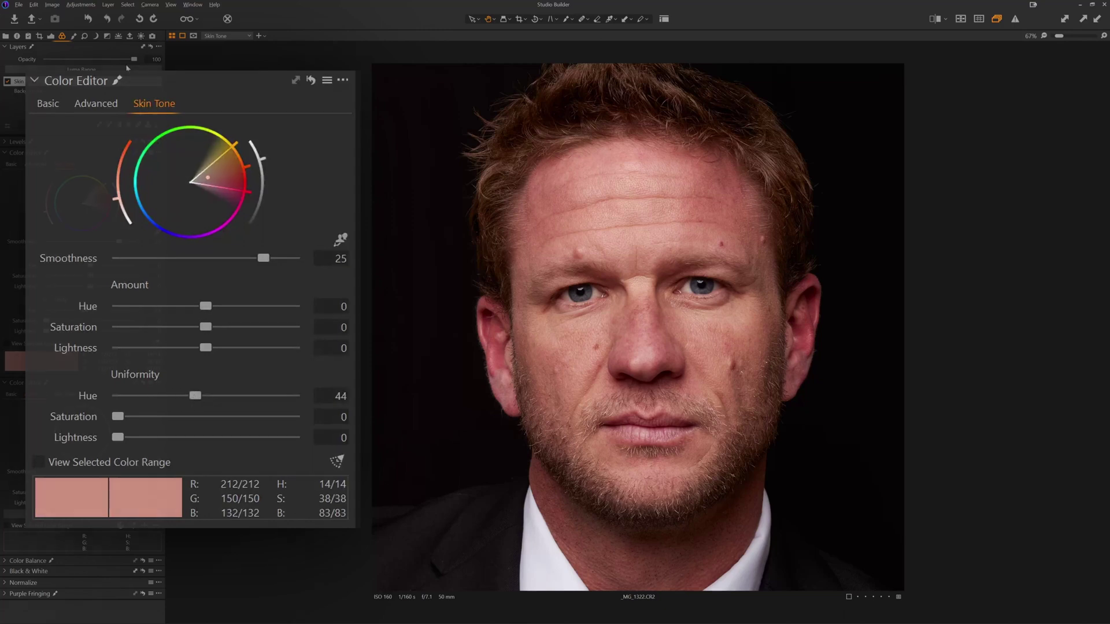
{"action": "left_click_drag", "start_coordinate": [134, 60], "coordinate": [132, 61]}
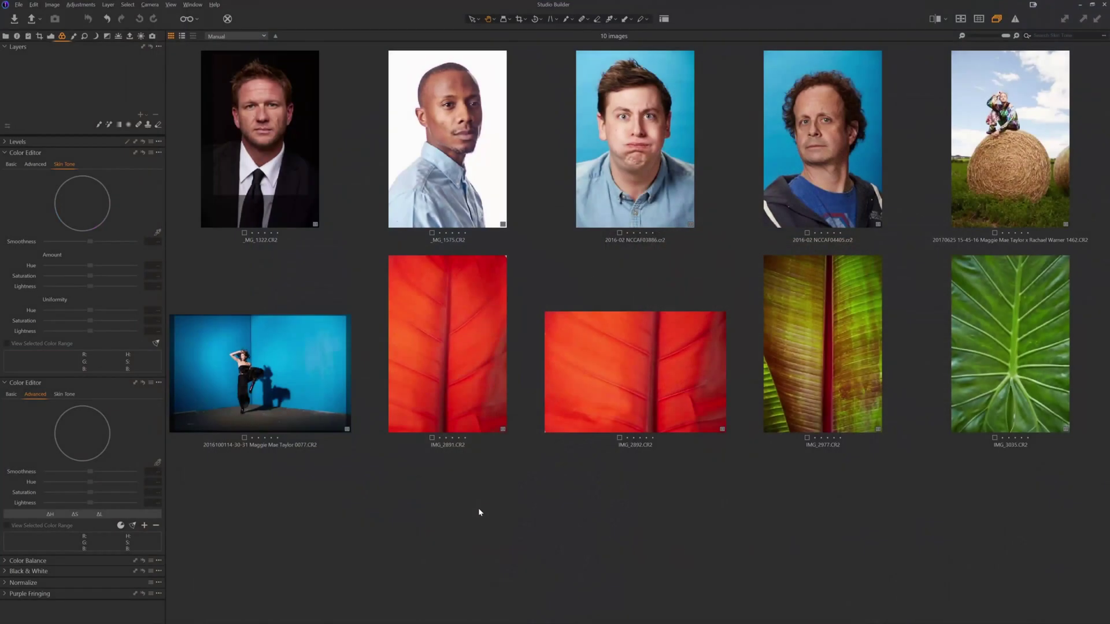
Open the dancer photo and zoom into its patchy blue wall, then back to Fit.
{"action": "double_click", "coordinate": [261, 354]}
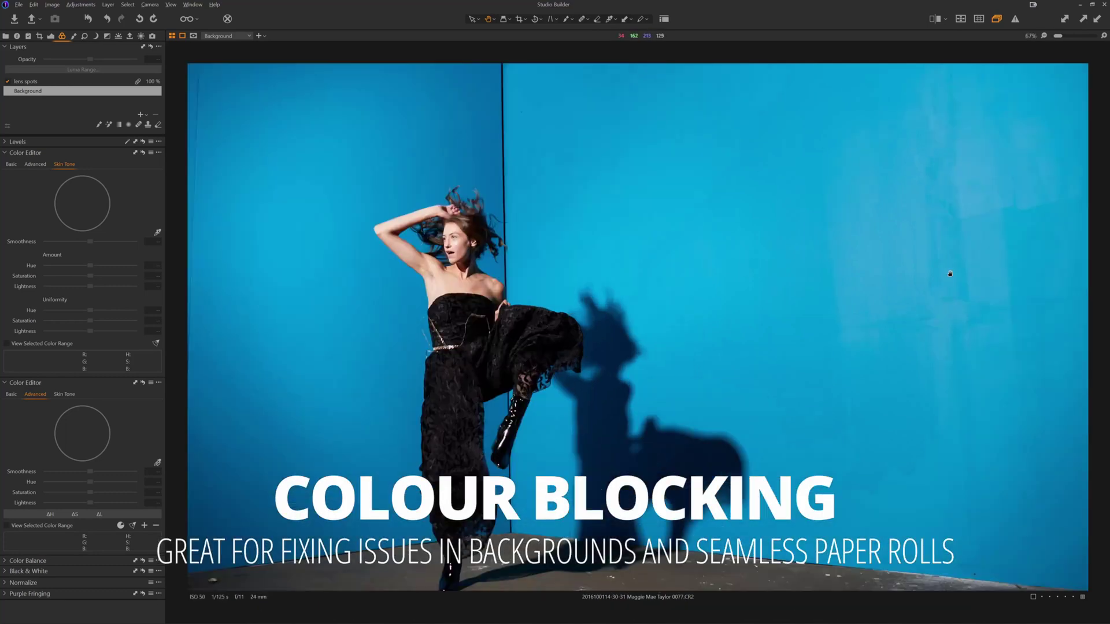
{"action": "scroll", "coordinate": [953, 270], "scroll_direction": "up", "scroll_amount": 3}
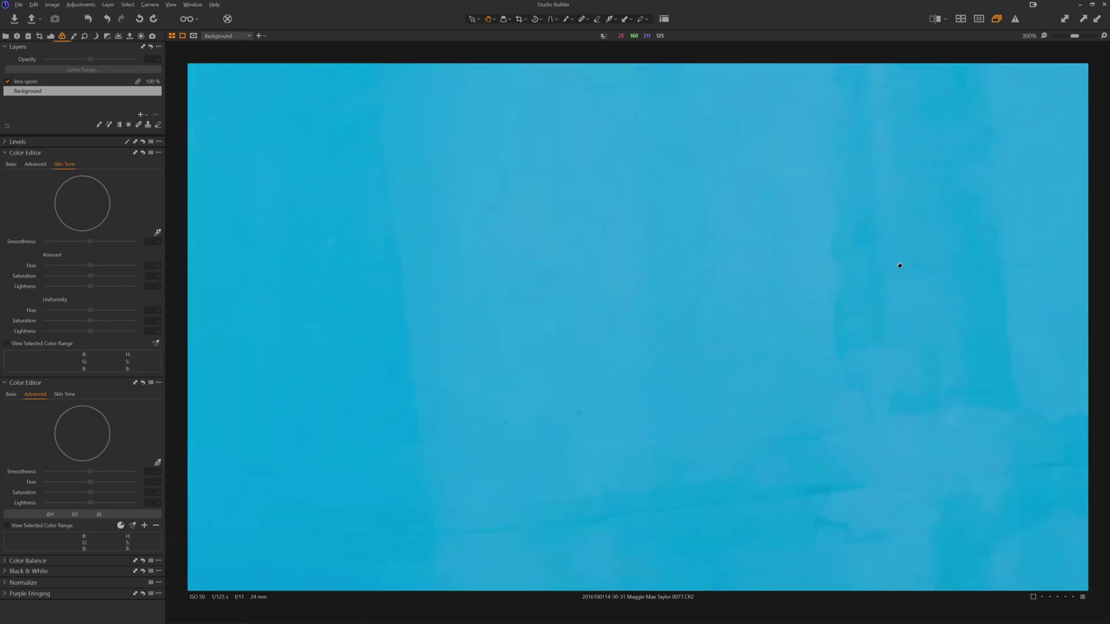
{"action": "scroll", "coordinate": [634, 248], "scroll_direction": "up", "scroll_amount": 1}
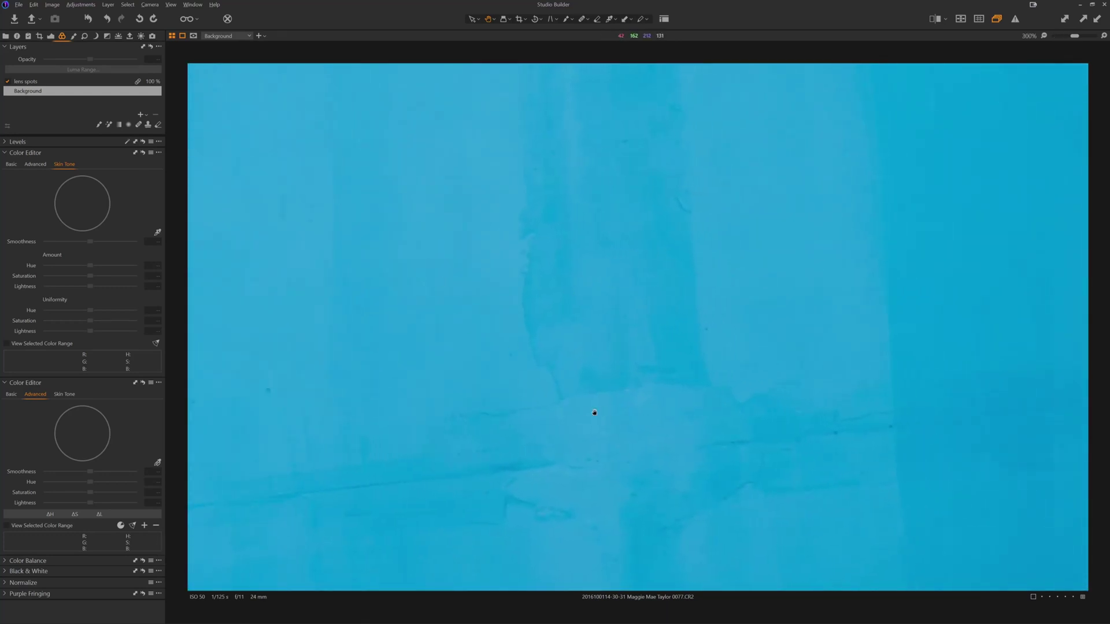
{"action": "scroll", "coordinate": [486, 267], "scroll_direction": "down", "scroll_amount": 3}
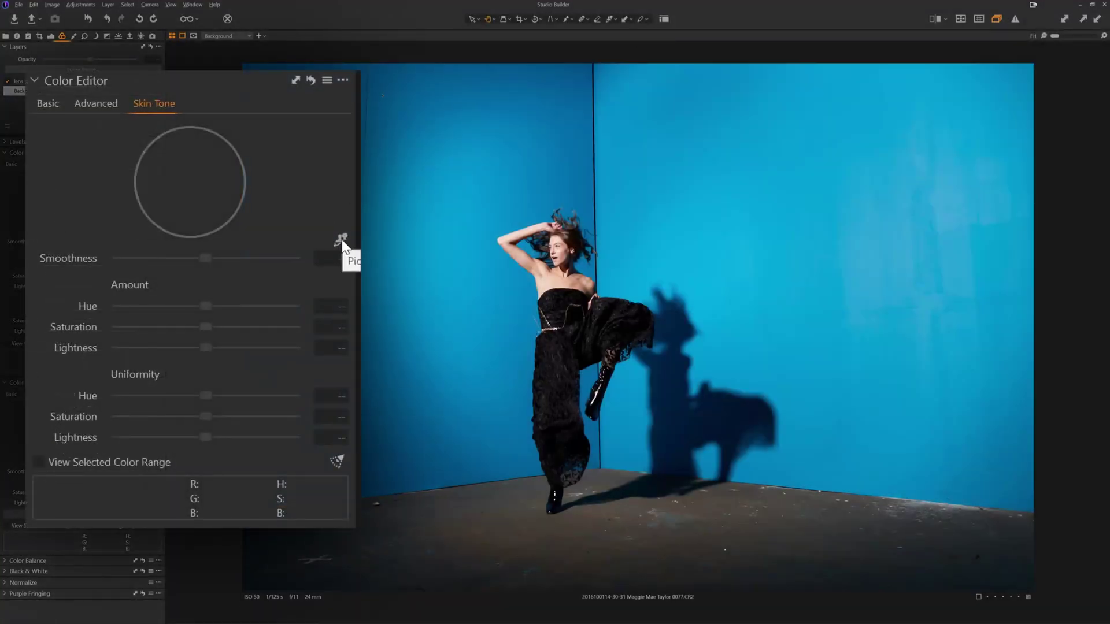
Sample the blue wall as the Skin Tone target colour.
{"action": "left_click", "coordinate": [340, 241]}
{"action": "left_click", "coordinate": [711, 211]}
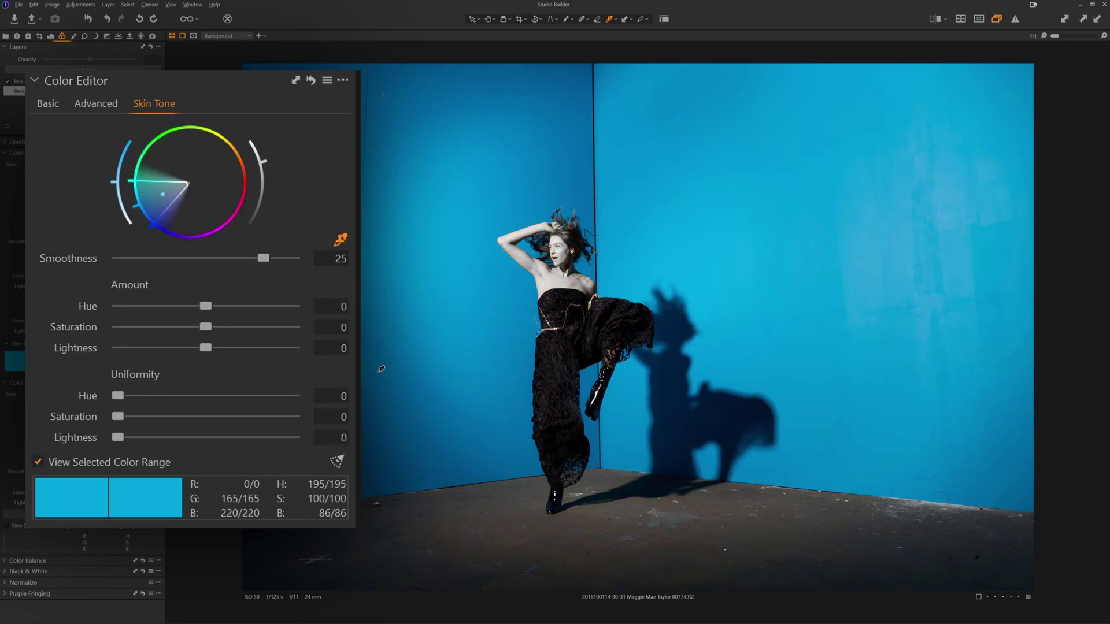
{"action": "scroll", "coordinate": [509, 257], "scroll_direction": "up", "scroll_amount": 5}
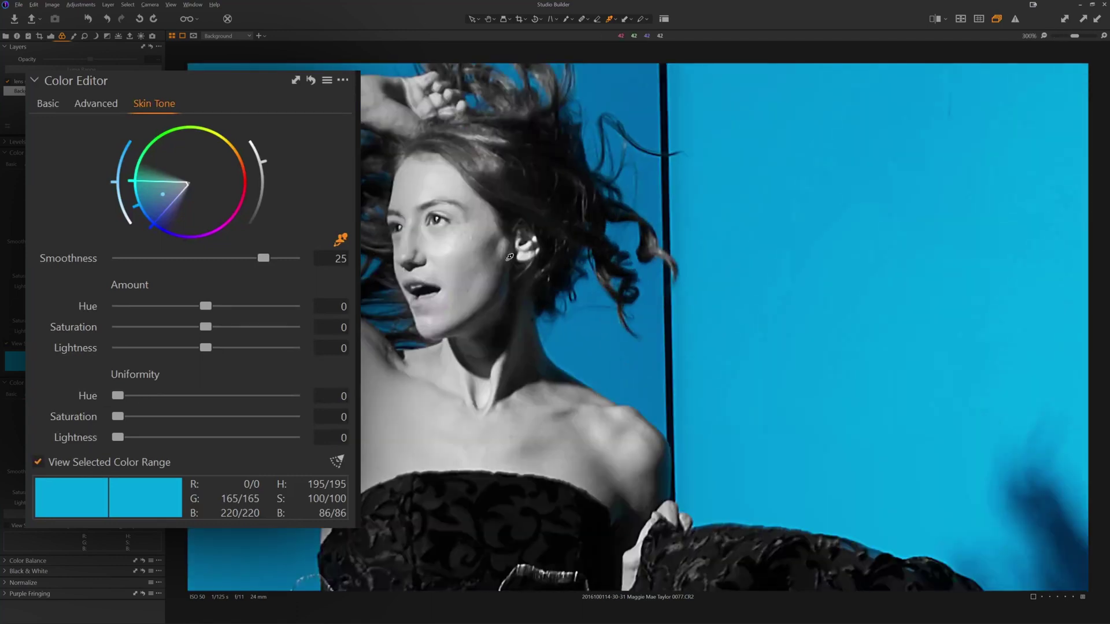
{"action": "scroll", "coordinate": [509, 257], "scroll_direction": "down", "scroll_amount": 3}
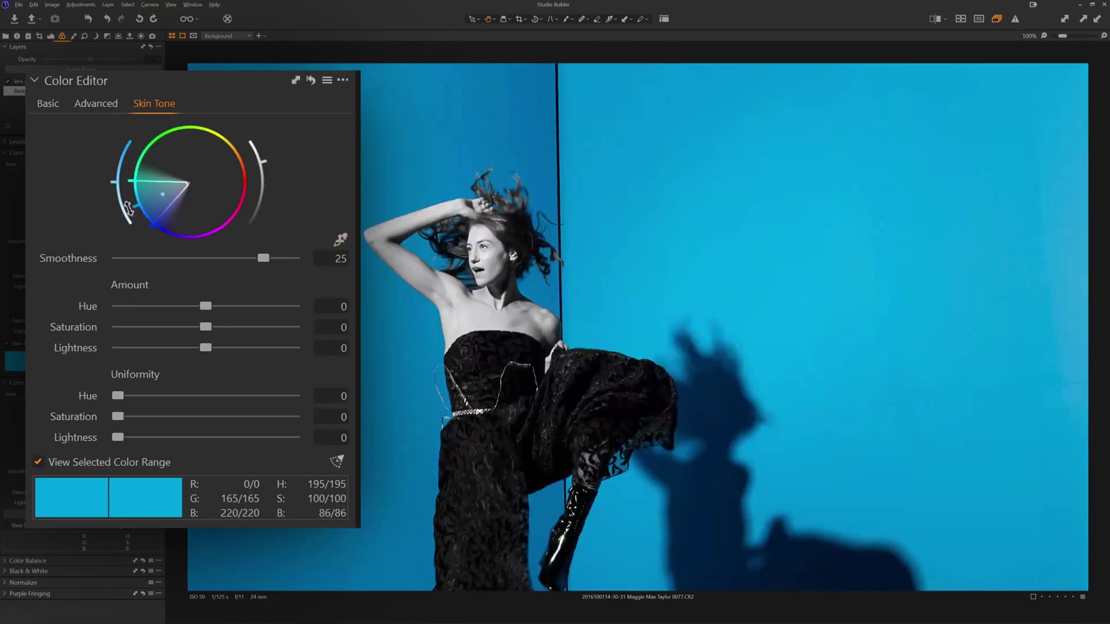
{"action": "scroll", "coordinate": [478, 307], "scroll_direction": "down", "scroll_amount": 2}
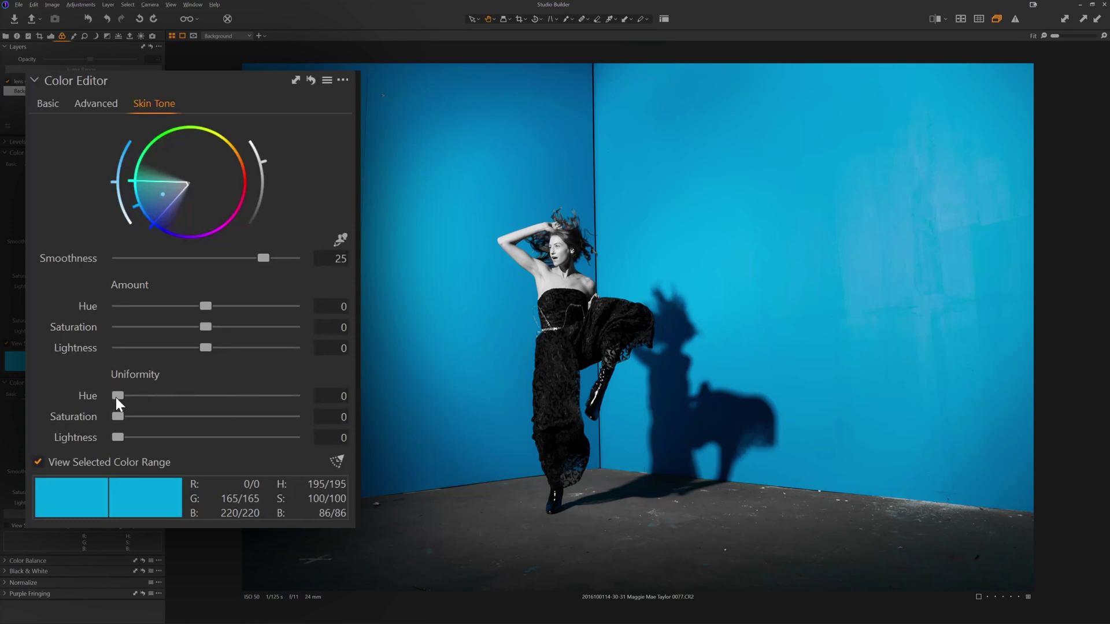
Raise Uniformity Hue, Saturation and Lightness all to 100 to even out the wall.
{"action": "left_click_drag", "start_coordinate": [115, 397], "coordinate": [335, 402]}
{"action": "left_click_drag", "start_coordinate": [116, 418], "coordinate": [332, 425]}
{"action": "left_click_drag", "start_coordinate": [148, 439], "coordinate": [297, 455]}
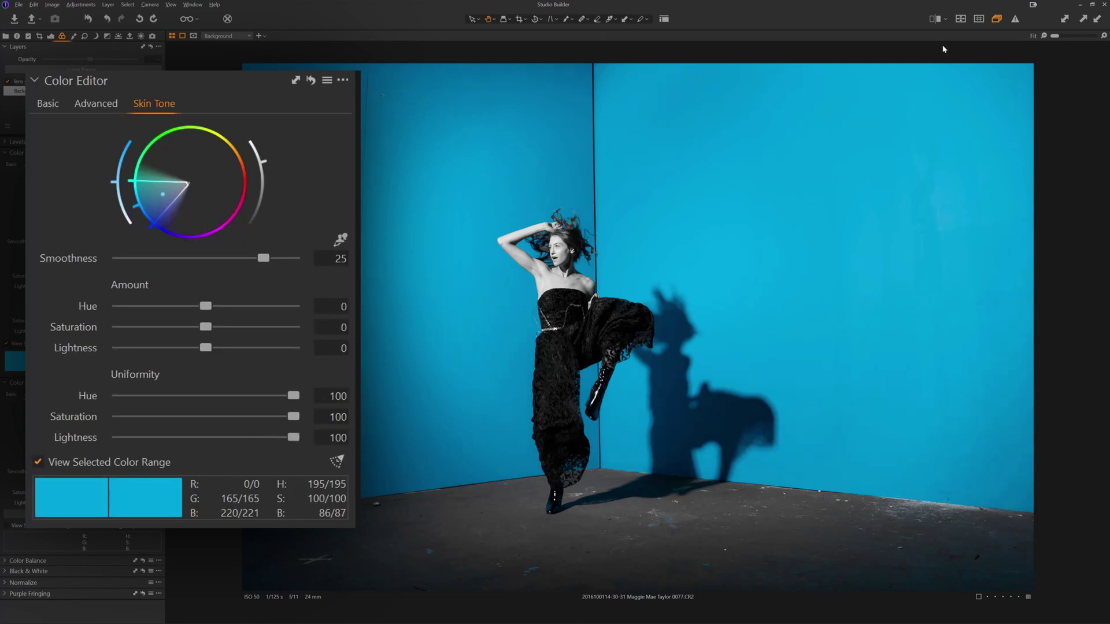
{"action": "left_click", "coordinate": [935, 19]}
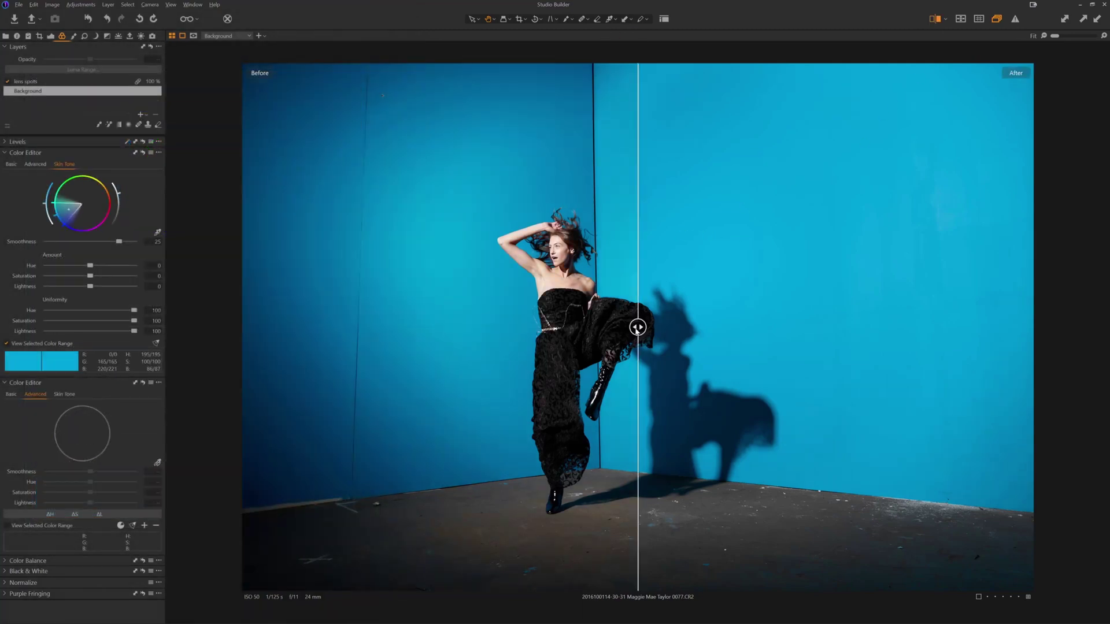
Sweep the Before/After divider across the dancer photo to compare the evened wall with the original.
{"action": "left_click_drag", "start_coordinate": [637, 328], "coordinate": [202, 361]}
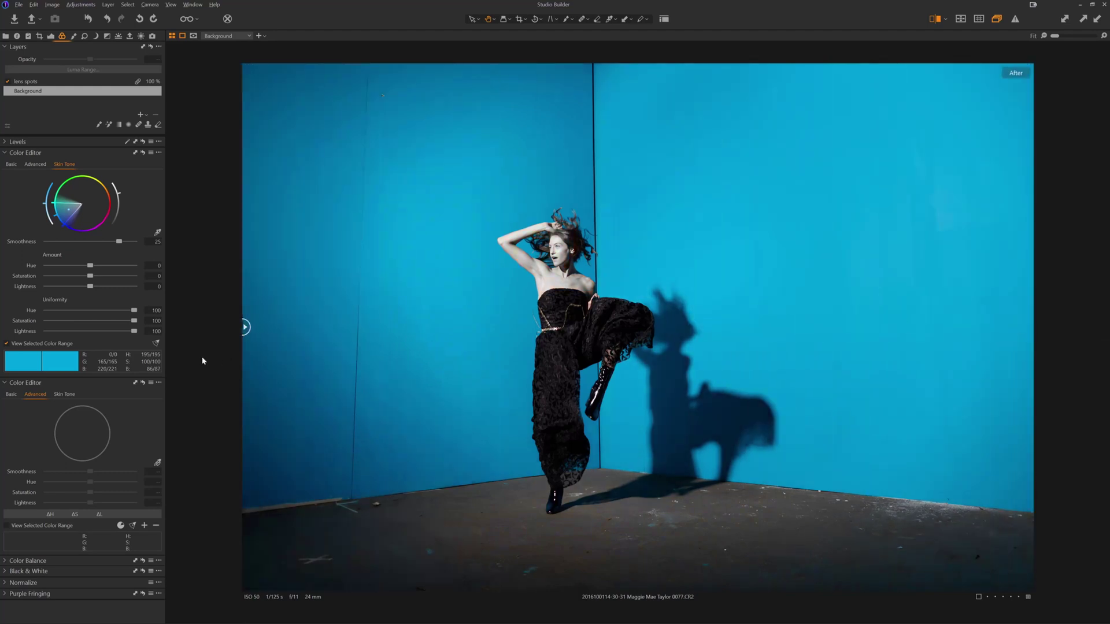
{"action": "left_click_drag", "start_coordinate": [126, 363], "coordinate": [243, 330]}
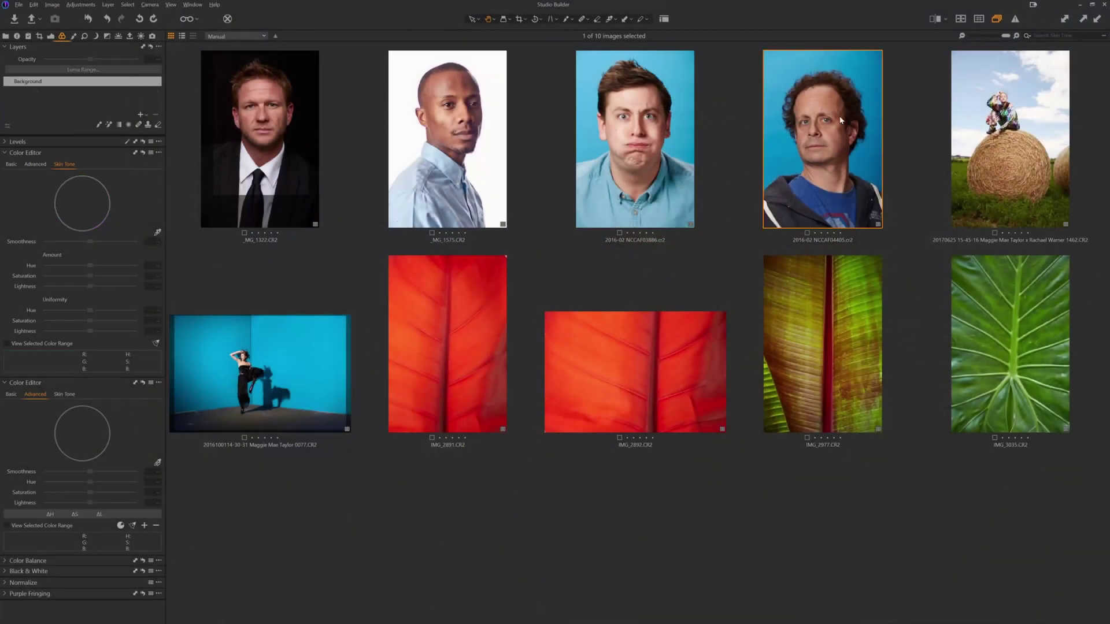
Open the curly-haired portrait and add an adjustment layer named 'Blue Paper'.
{"action": "double_click", "coordinate": [811, 144]}
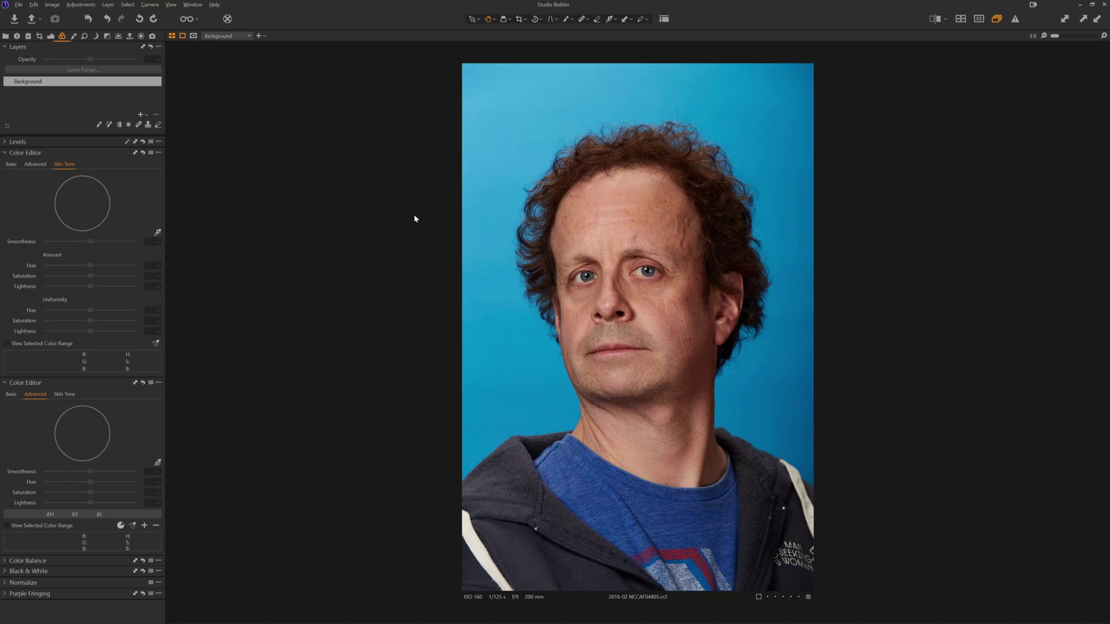
{"action": "left_click", "coordinate": [147, 117]}
{"action": "left_click", "coordinate": [189, 136]}
{"action": "double_click", "coordinate": [33, 81]}
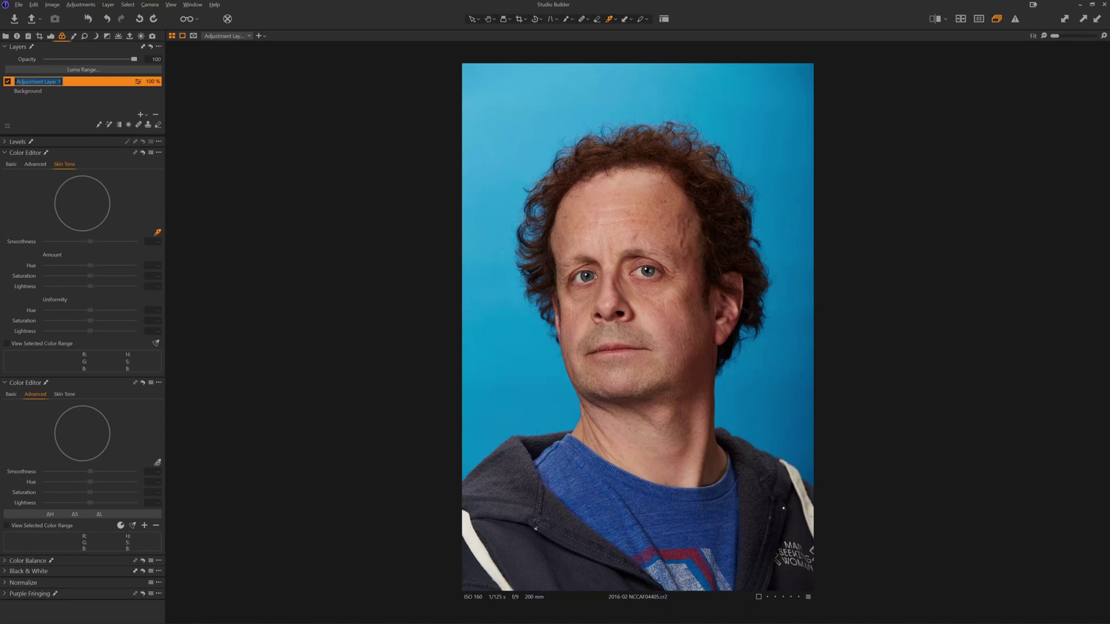
{"action": "type", "text": "Blue Paper"}
{"action": "key", "text": "Return"}
Fill the Blue Paper mask over the whole photo and sample the blue backdrop as target colour.
{"action": "key", "text": "m"}
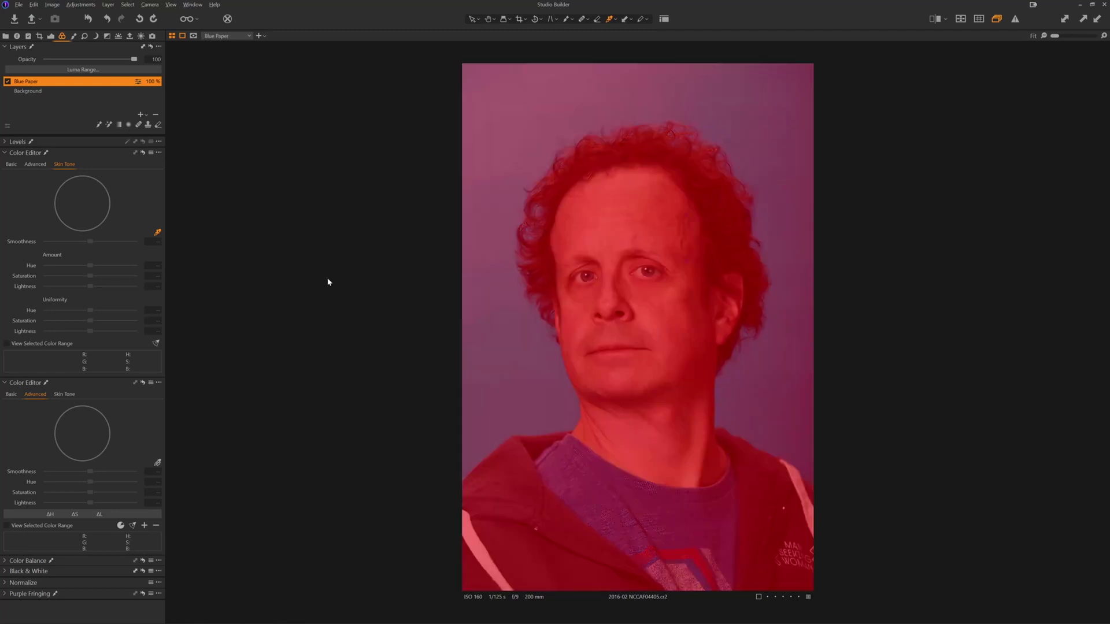
{"action": "key", "text": "m"}
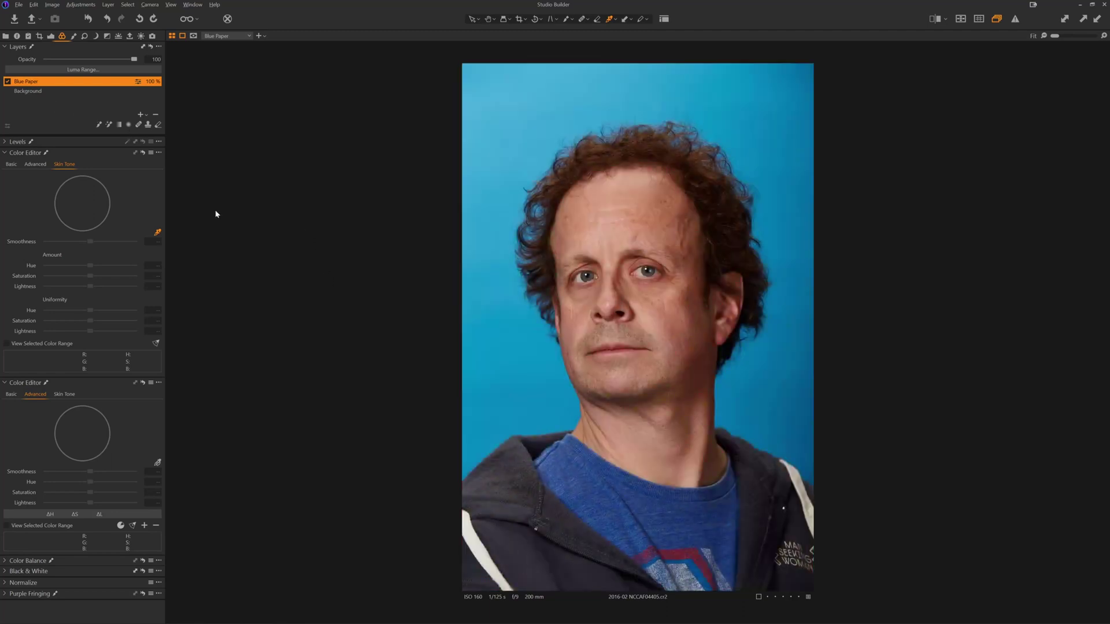
{"action": "left_click", "coordinate": [499, 311]}
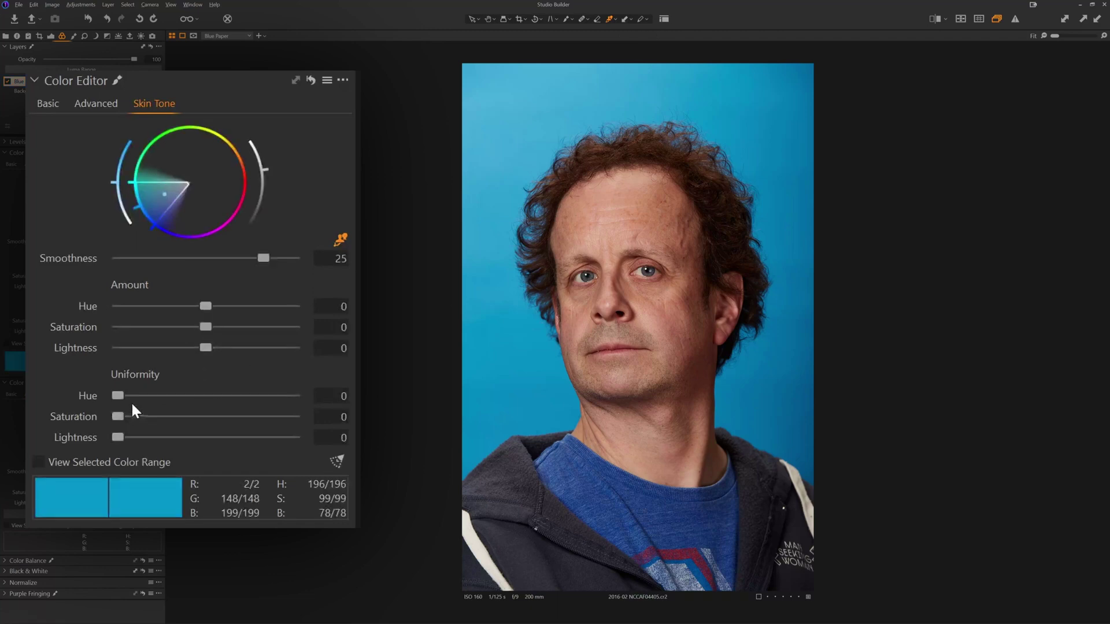
Set Uniformity Hue, Saturation and Lightness to 100, toggling Blue Paper off and on to compare.
{"action": "left_click_drag", "start_coordinate": [119, 395], "coordinate": [334, 417]}
{"action": "left_click", "coordinate": [276, 438]}
{"action": "left_click_drag", "start_coordinate": [277, 437], "coordinate": [316, 439]}
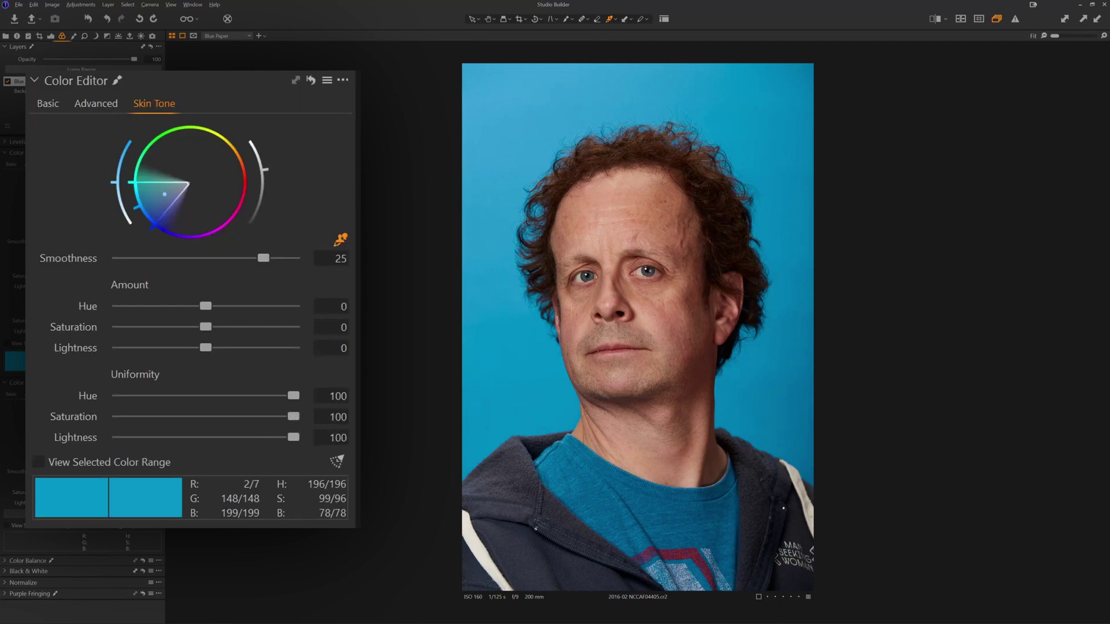
{"action": "left_click", "coordinate": [8, 81]}
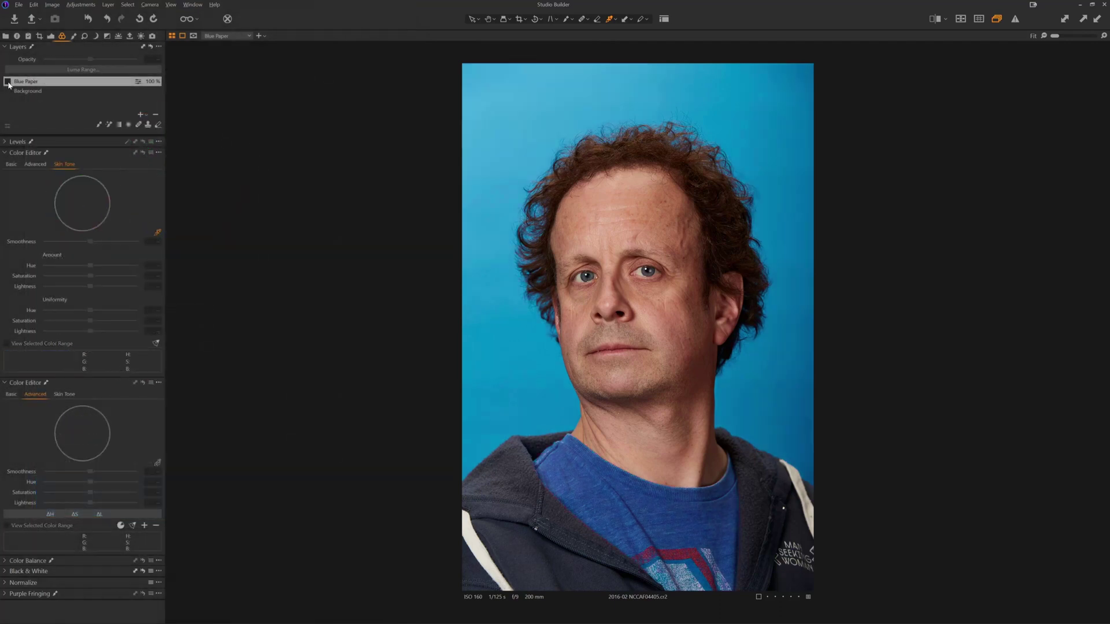
{"action": "left_click", "coordinate": [8, 82]}
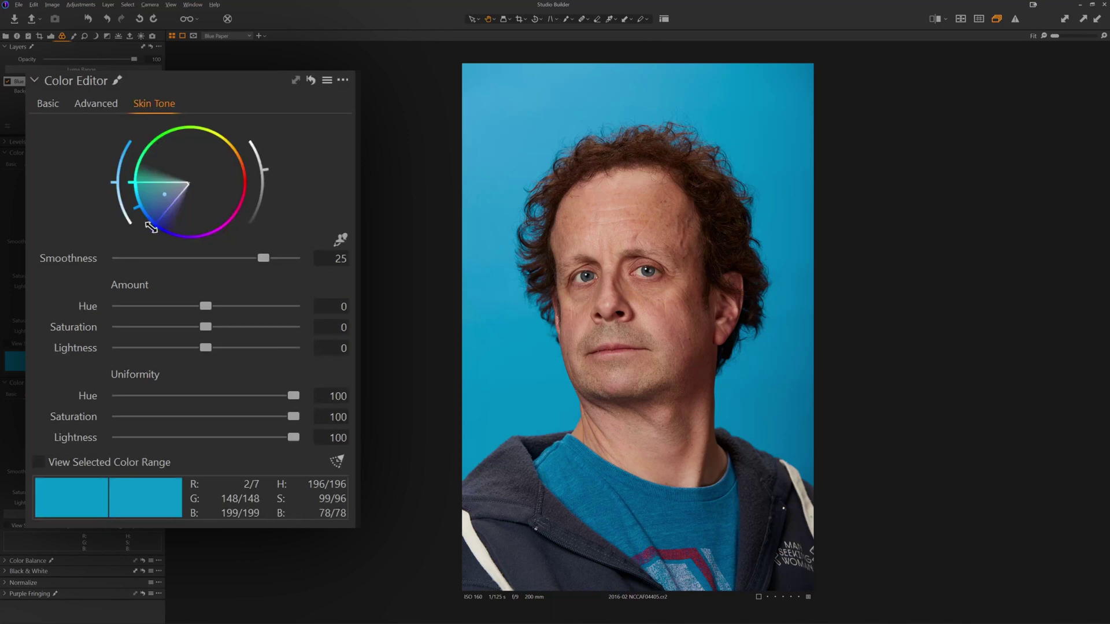
Widen and reposition the Skin Tone hue wedge so only the blue backdrop is affected, not the face.
{"action": "left_click_drag", "start_coordinate": [150, 226], "coordinate": [118, 238]}
{"action": "left_click_drag", "start_coordinate": [149, 226], "coordinate": [163, 248]}
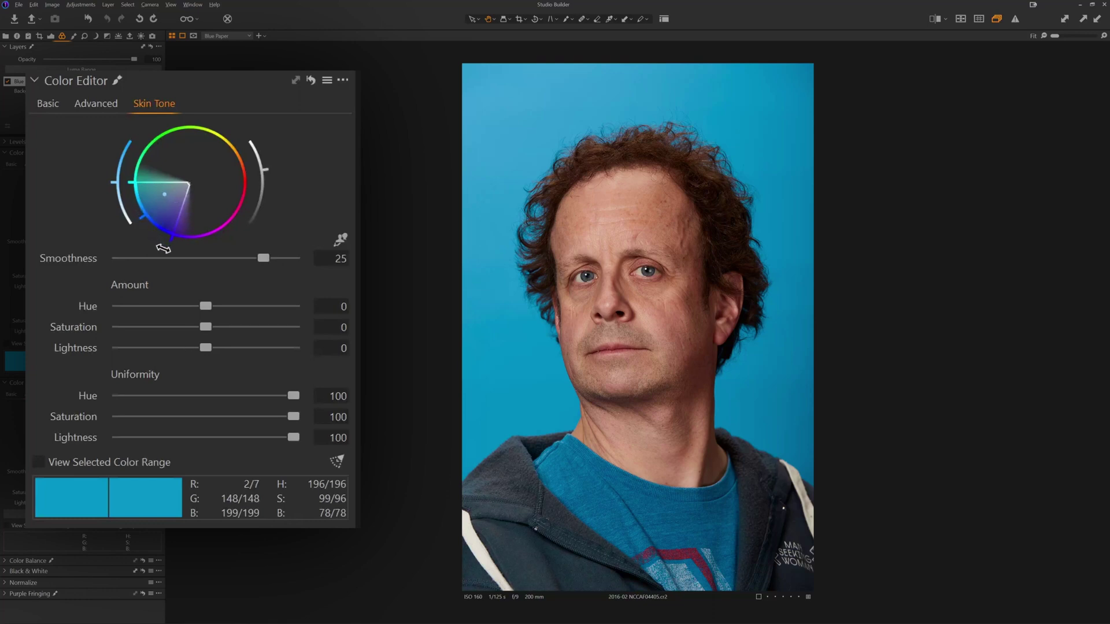
{"action": "left_click_drag", "start_coordinate": [163, 248], "coordinate": [257, 101]}
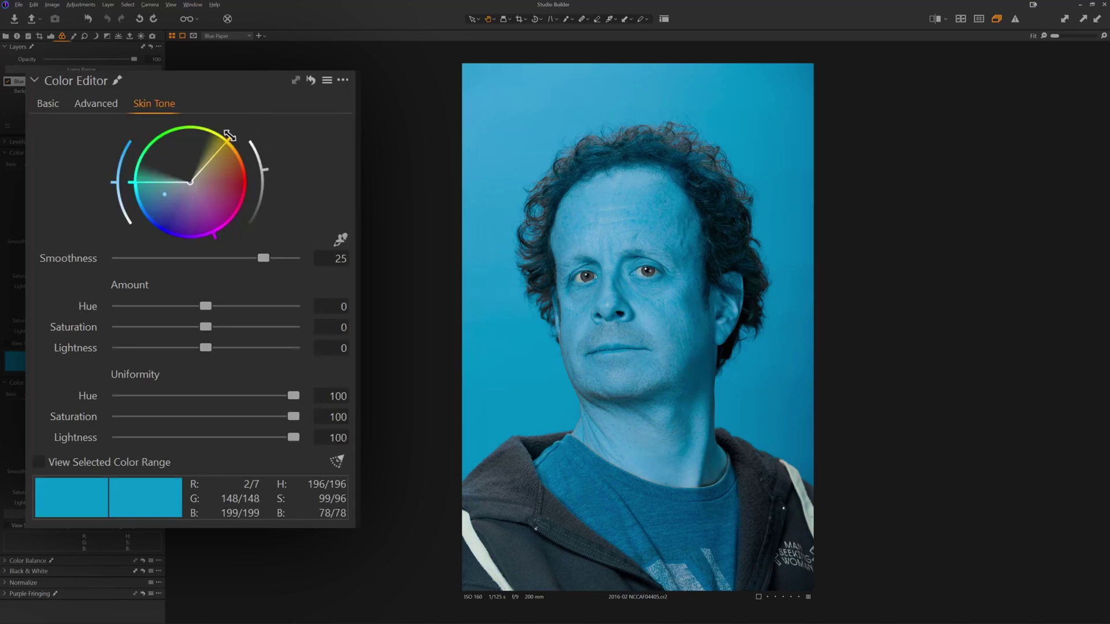
{"action": "left_click_drag", "start_coordinate": [230, 135], "coordinate": [136, 250]}
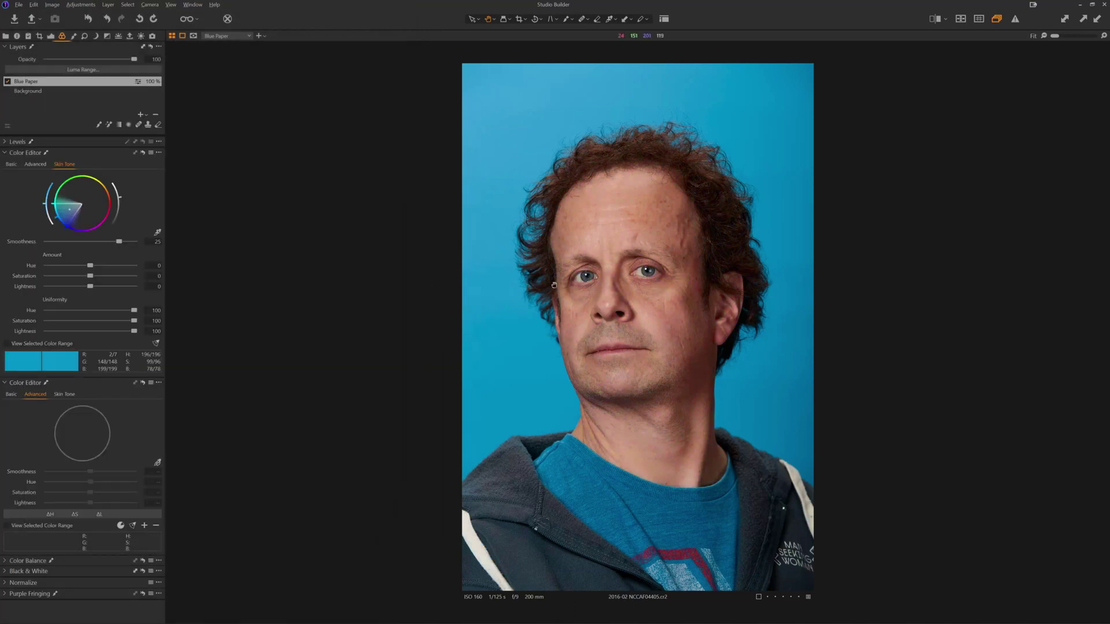
Open the hay-bale photo from the grid and zoom in on the grass beneath the bale.
{"action": "key", "text": "ctrl+alt+v"}
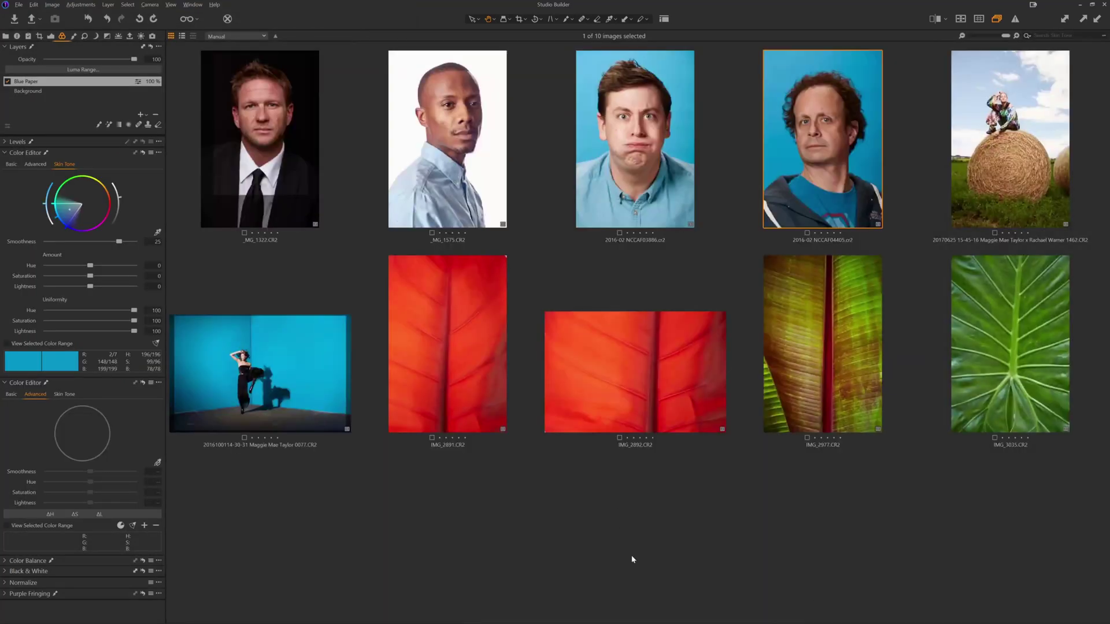
{"action": "left_click", "coordinate": [1023, 134]}
{"action": "key", "text": "ctrl+alt+v"}
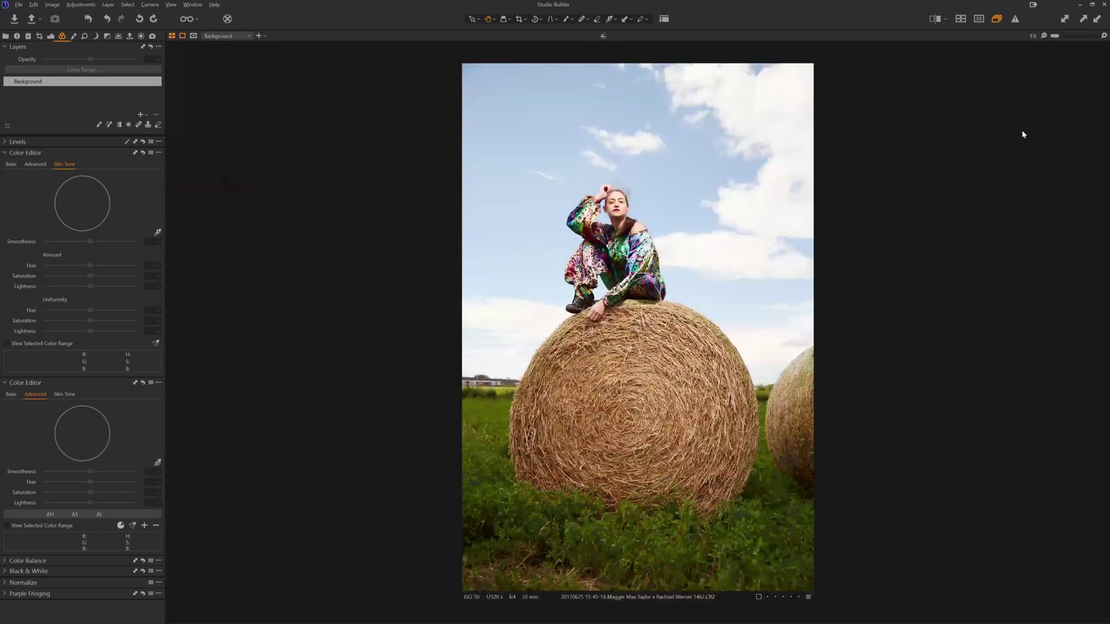
{"action": "key", "text": "ctrl+plus"}
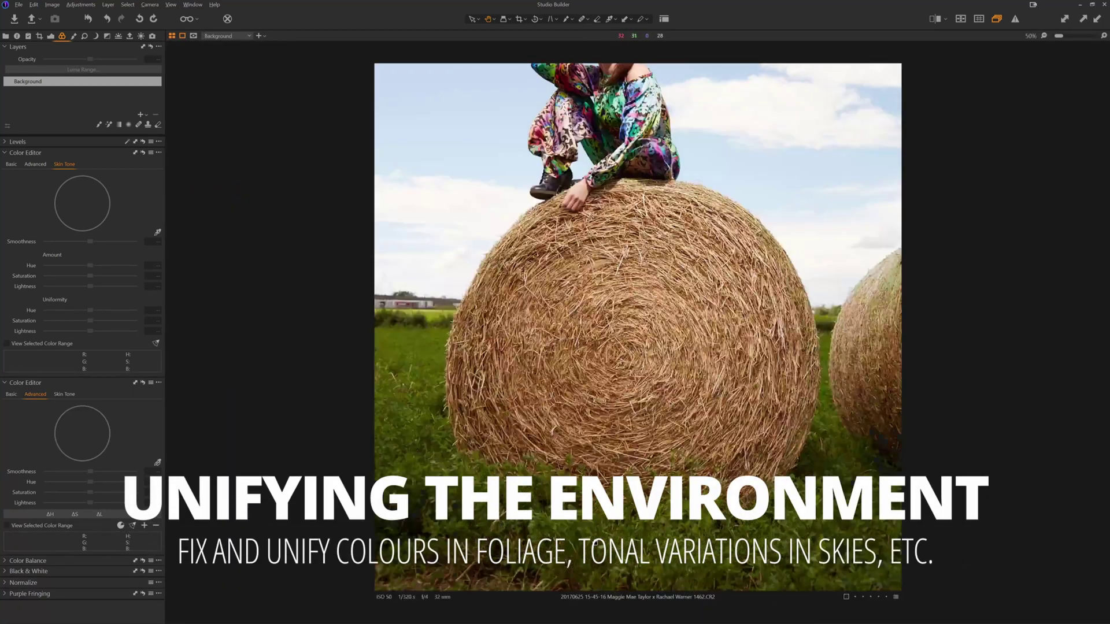
{"action": "scroll", "coordinate": [714, 278], "scroll_direction": "down", "scroll_amount": 1}
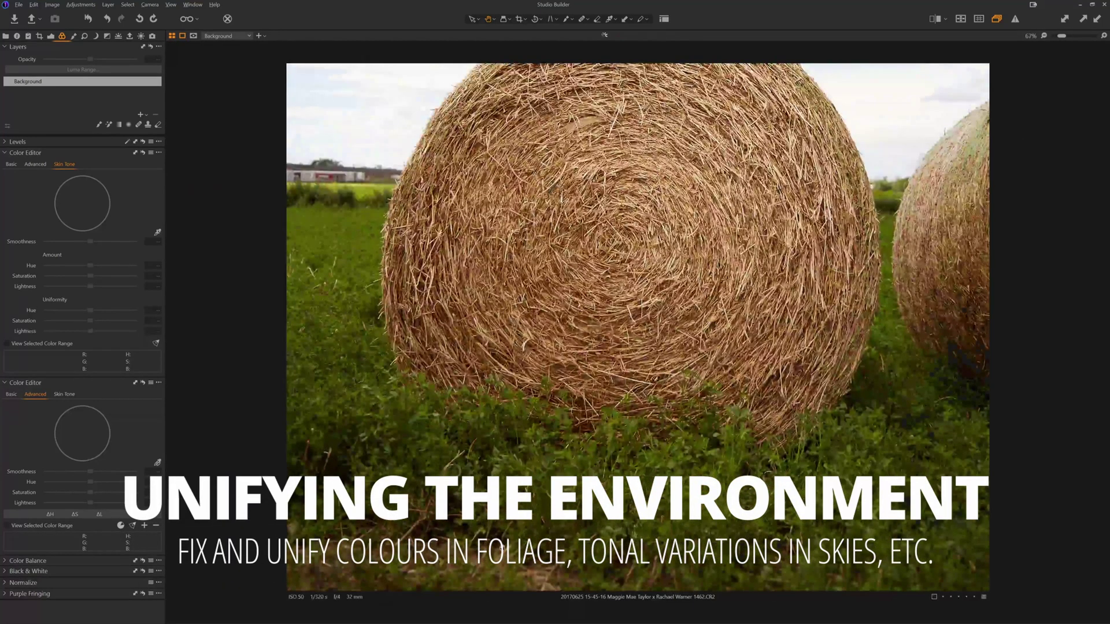
{"action": "key", "text": "ctrl+plus"}
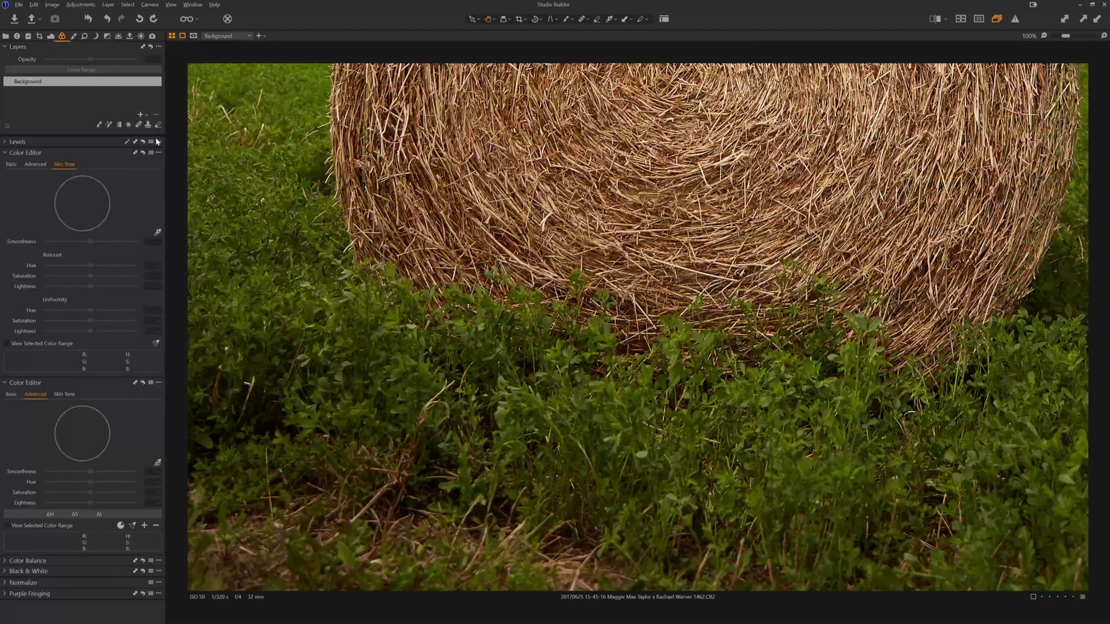
Add a new adjustment layer named 'ground'.
{"action": "left_click", "coordinate": [141, 115]}
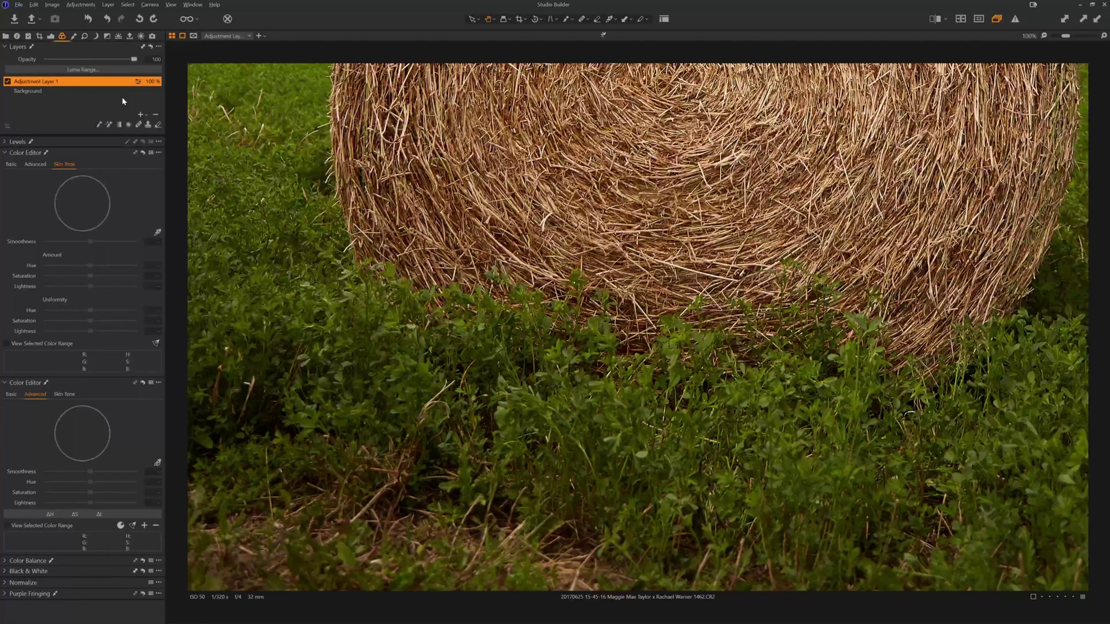
{"action": "double_click", "coordinate": [52, 83]}
{"action": "type", "text": "ground"}
{"action": "key", "text": "Return"}
{"action": "left_click", "coordinate": [98, 125]}
Set the mask brush size to 502 and paint the mask over the grass on the left.
{"action": "key", "text": "ctrl+0"}
{"action": "right_click", "coordinate": [459, 481]}
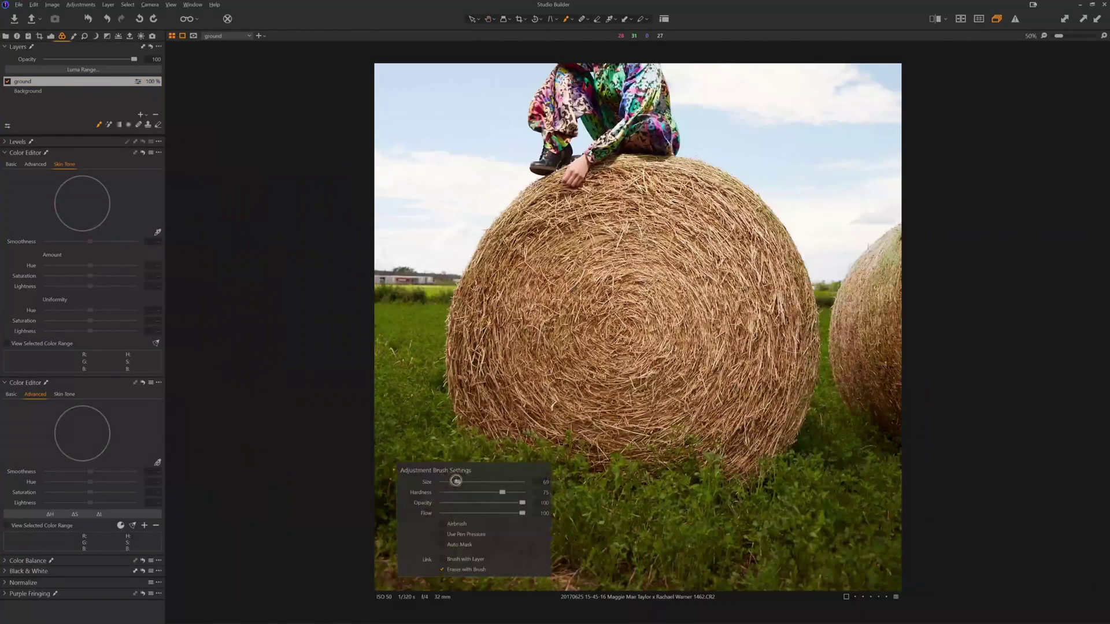
{"action": "left_click_drag", "start_coordinate": [459, 481], "coordinate": [473, 482]}
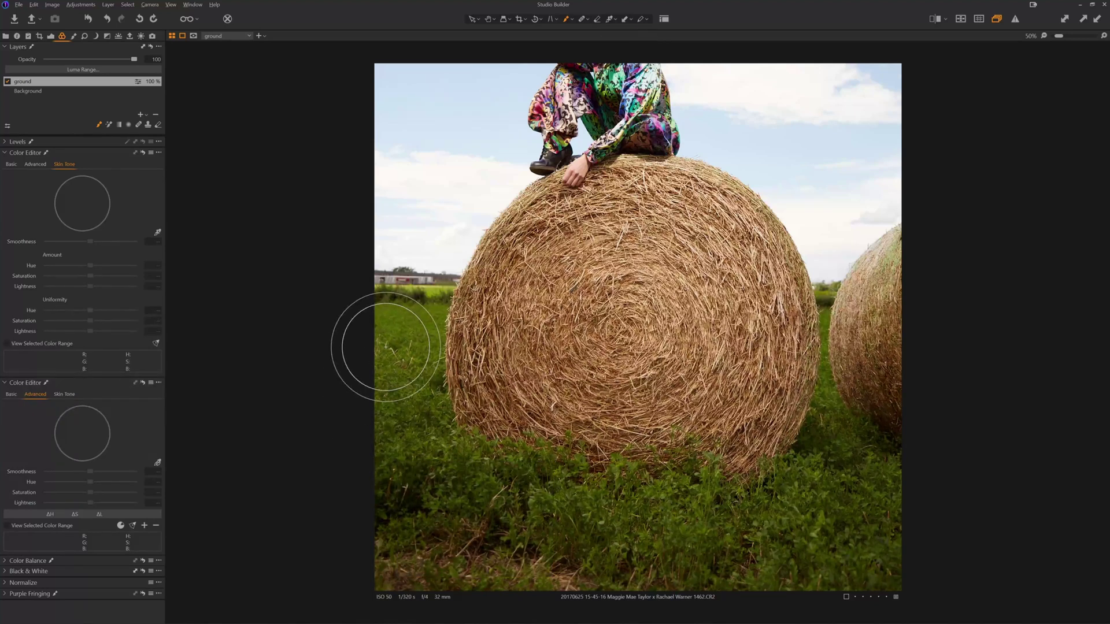
{"action": "mouse_move", "coordinate": [386, 346]}
{"action": "left_mouse_down"}
{"action": "mouse_move", "coordinate": [385, 471]}
{"action": "mouse_move", "coordinate": [397, 488]}
{"action": "mouse_move", "coordinate": [434, 509]}
{"action": "mouse_move", "coordinate": [514, 519]}
{"action": "mouse_move", "coordinate": [602, 571]}
{"action": "mouse_move", "coordinate": [361, 553]}
{"action": "mouse_move", "coordinate": [367, 560]}
{"action": "mouse_move", "coordinate": [521, 575]}
{"action": "mouse_move", "coordinate": [687, 560]}
{"action": "mouse_move", "coordinate": [417, 479]}
{"action": "mouse_move", "coordinate": [559, 515]}
{"action": "mouse_move", "coordinate": [769, 535]}
{"action": "mouse_move", "coordinate": [803, 517]}
{"action": "mouse_move", "coordinate": [832, 467]}
{"action": "mouse_move", "coordinate": [892, 507]}
{"action": "mouse_move", "coordinate": [901, 541]}
{"action": "mouse_move", "coordinate": [895, 573]}
{"action": "mouse_move", "coordinate": [619, 583]}
{"action": "mouse_move", "coordinate": [454, 528]}
{"action": "left_mouse_up"}
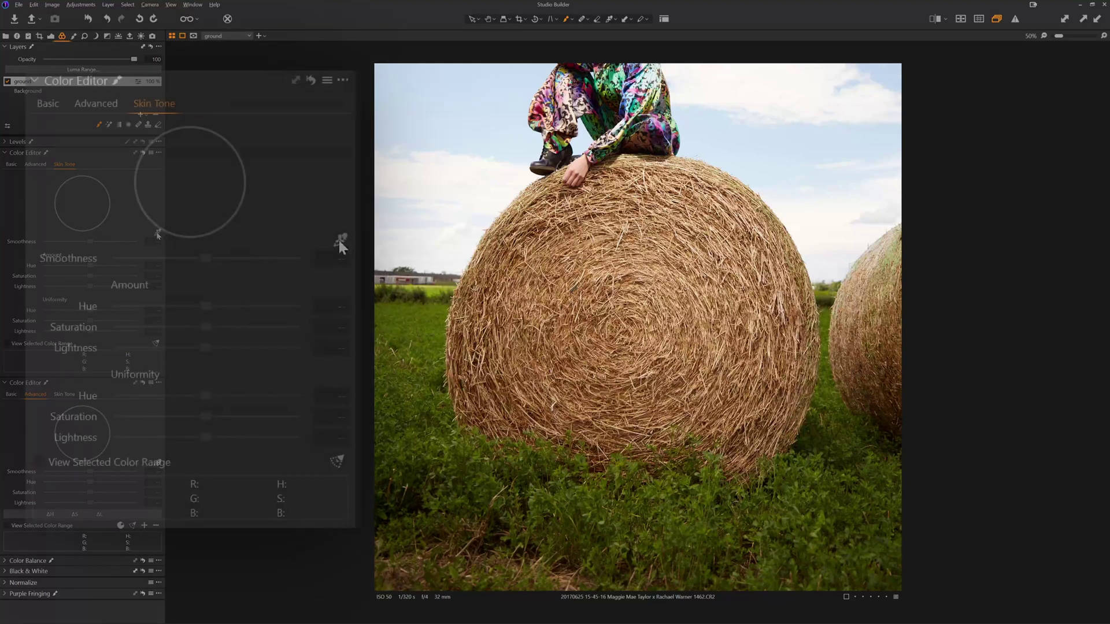
Sample the green grass as the Skin Tone target colour and widen its hue range slightly.
{"action": "left_click", "coordinate": [157, 232]}
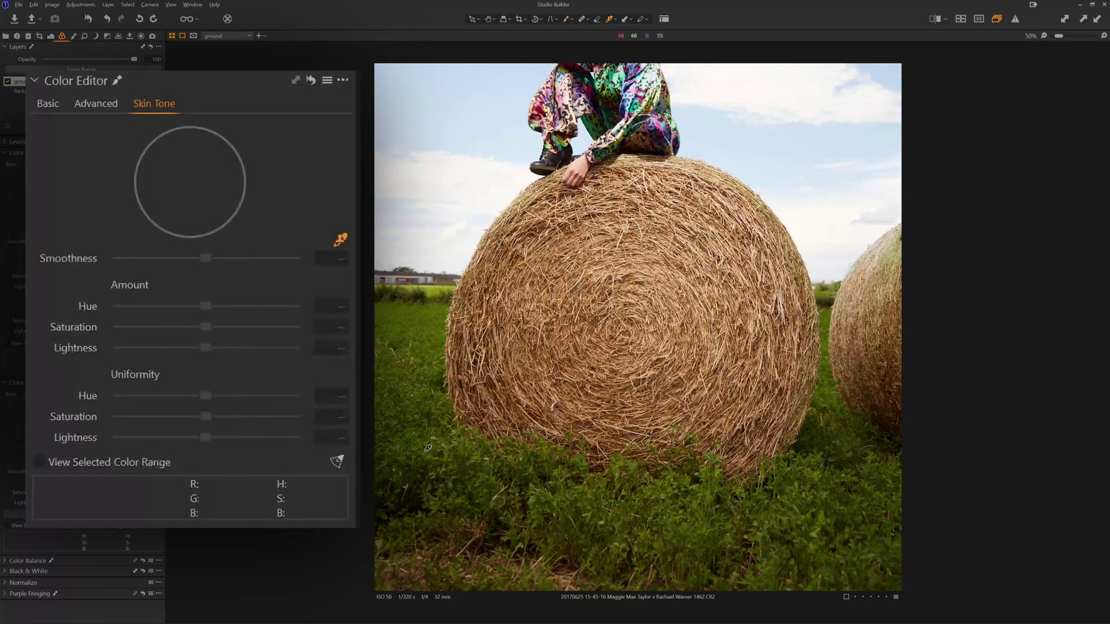
{"action": "left_click", "coordinate": [488, 487]}
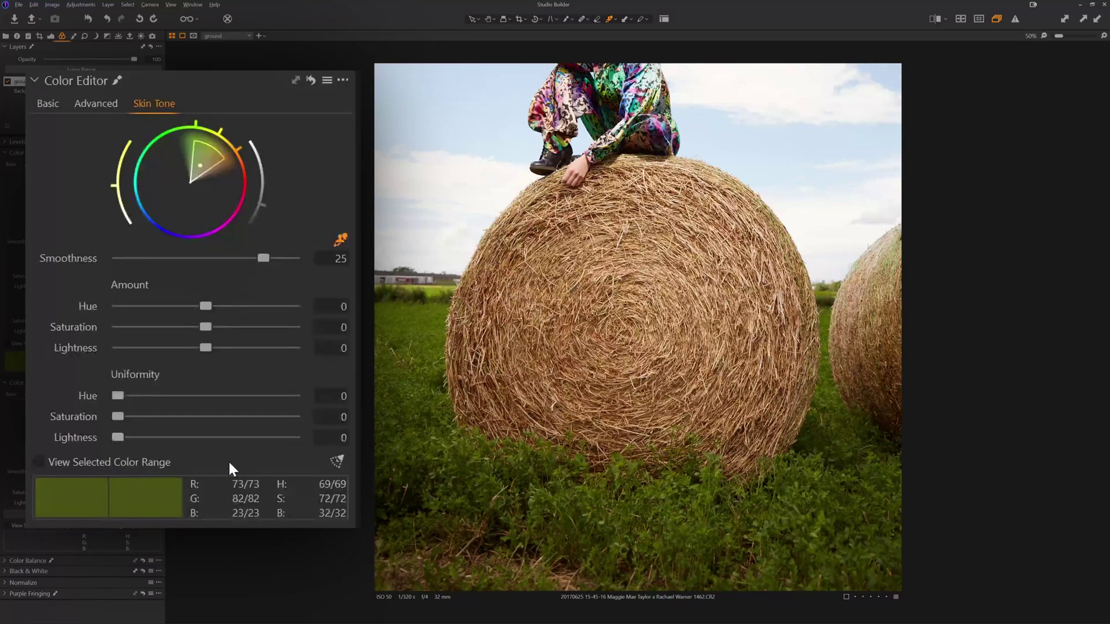
{"action": "left_click_drag", "start_coordinate": [207, 136], "coordinate": [217, 134]}
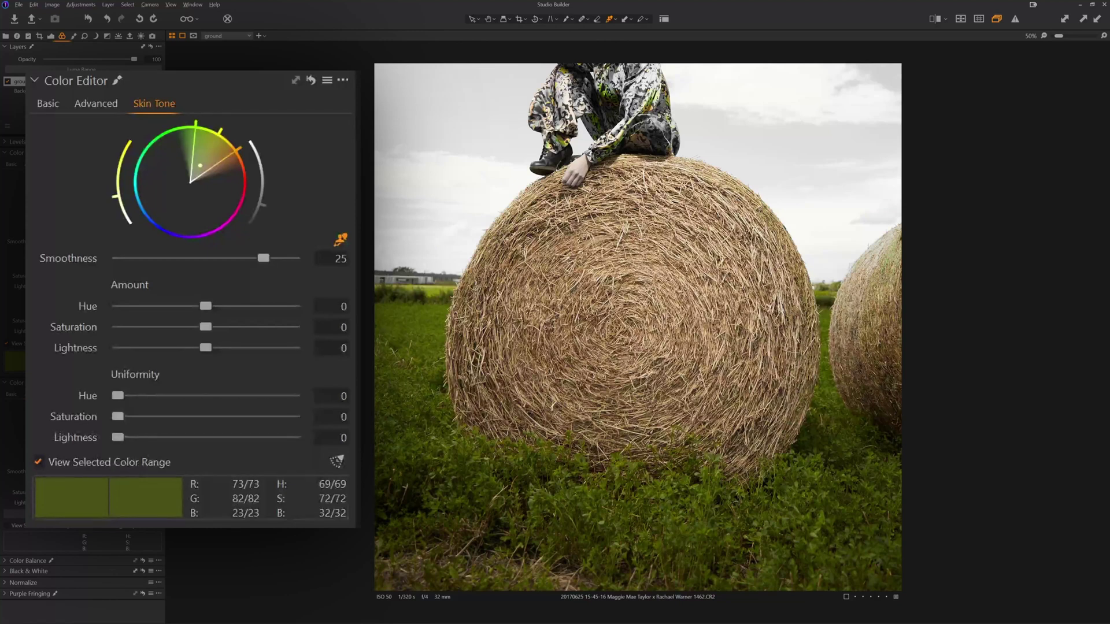
Extend the hue range toward the brown grass and turn off View Selected Color Range.
{"action": "key", "text": "ctrl+0"}
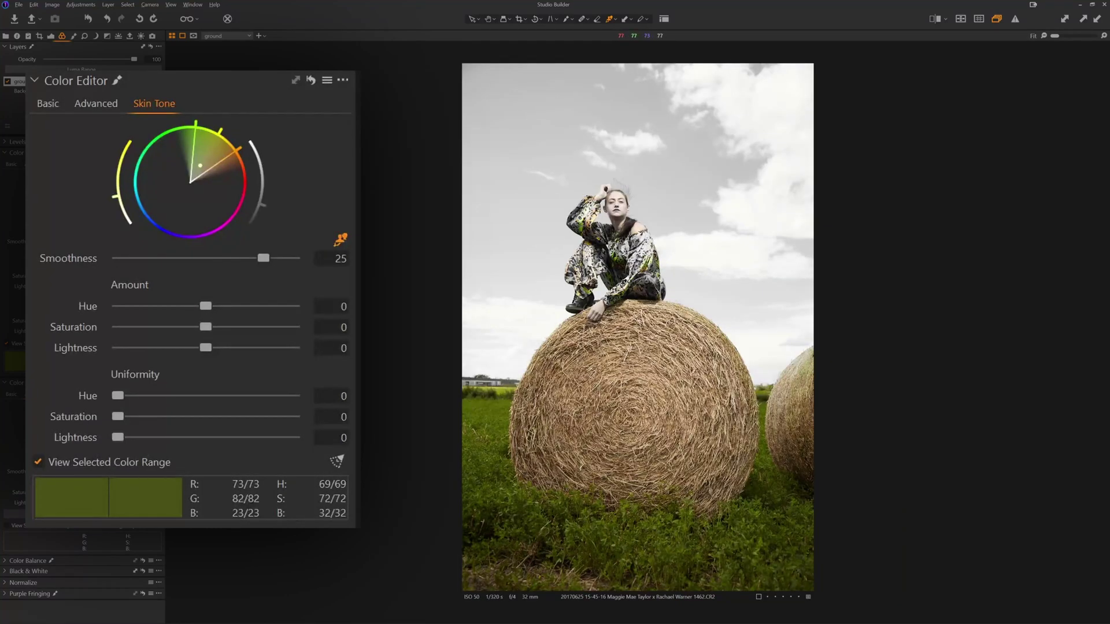
{"action": "scroll", "coordinate": [633, 292], "scroll_direction": "up", "scroll_amount": 1}
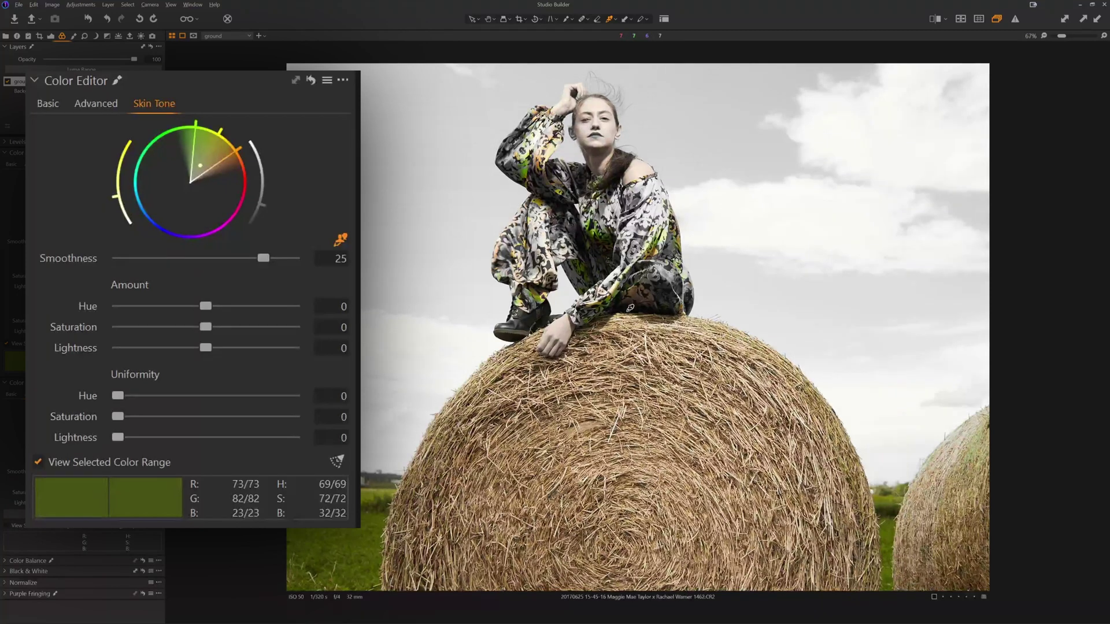
{"action": "scroll", "coordinate": [630, 308], "scroll_direction": "down", "scroll_amount": 1}
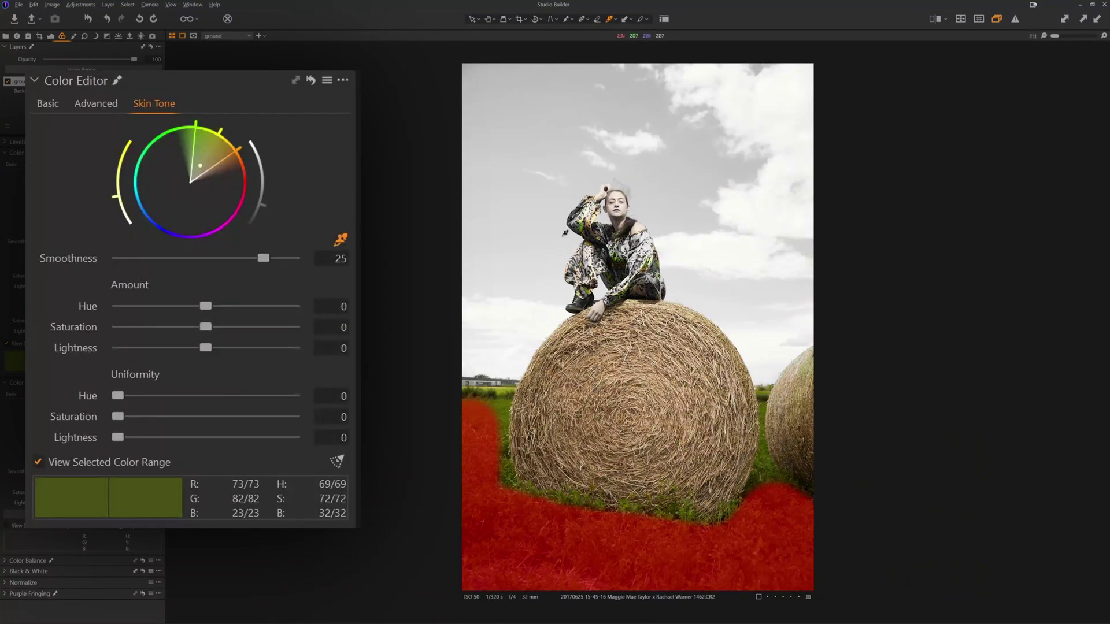
{"action": "scroll", "coordinate": [559, 316], "scroll_direction": "up", "scroll_amount": 1}
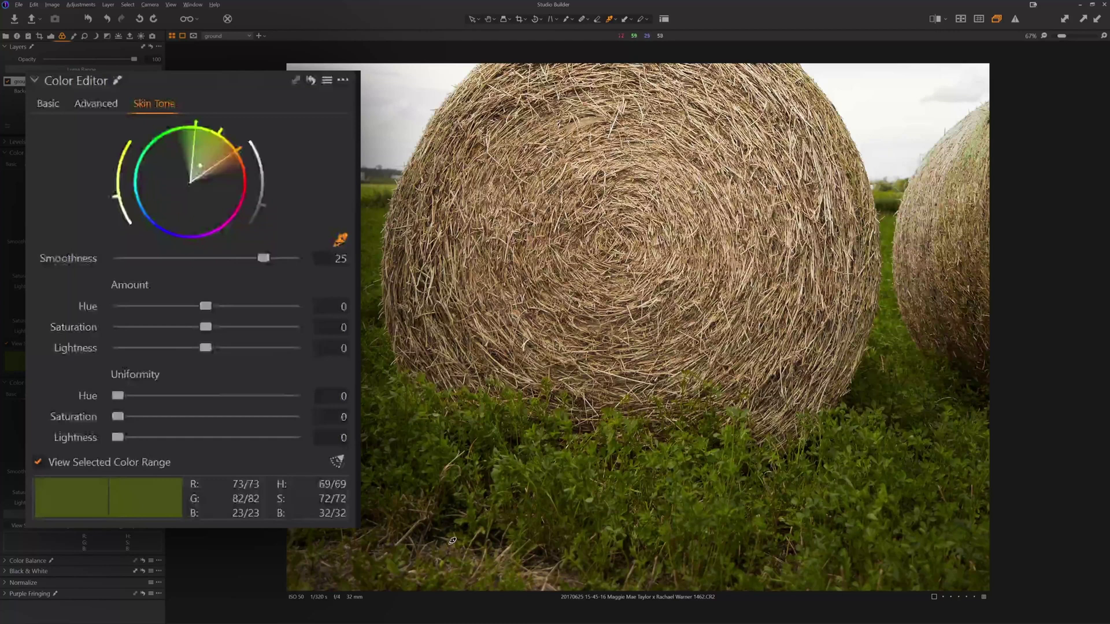
{"action": "key", "text": "h"}
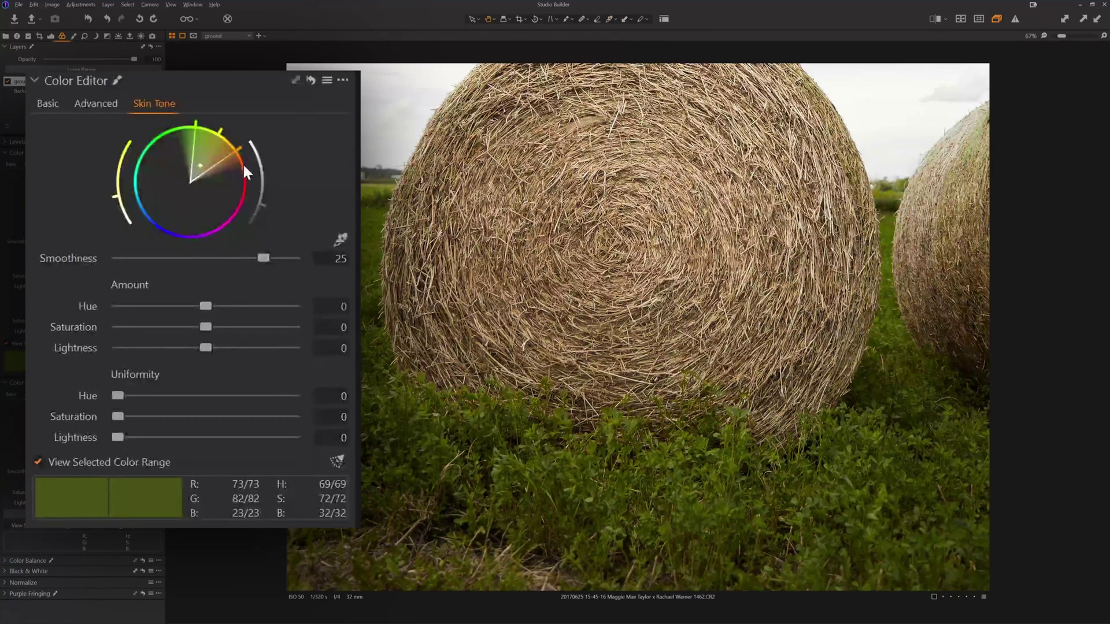
{"action": "left_click_drag", "start_coordinate": [238, 148], "coordinate": [246, 199]}
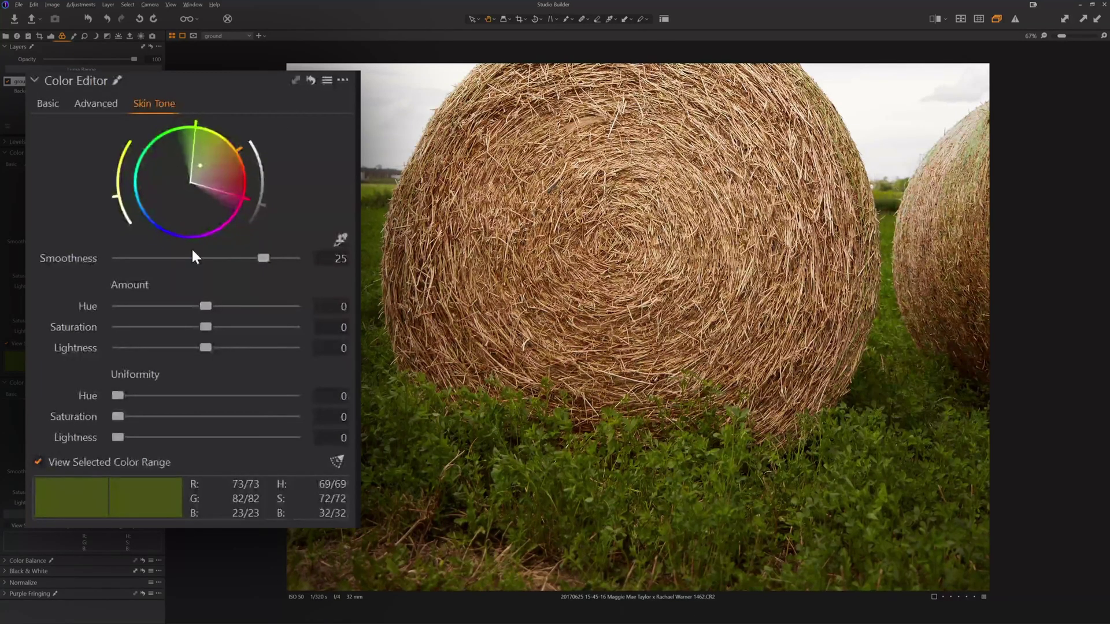
{"action": "left_click", "coordinate": [85, 464]}
{"action": "left_click", "coordinate": [455, 486]}
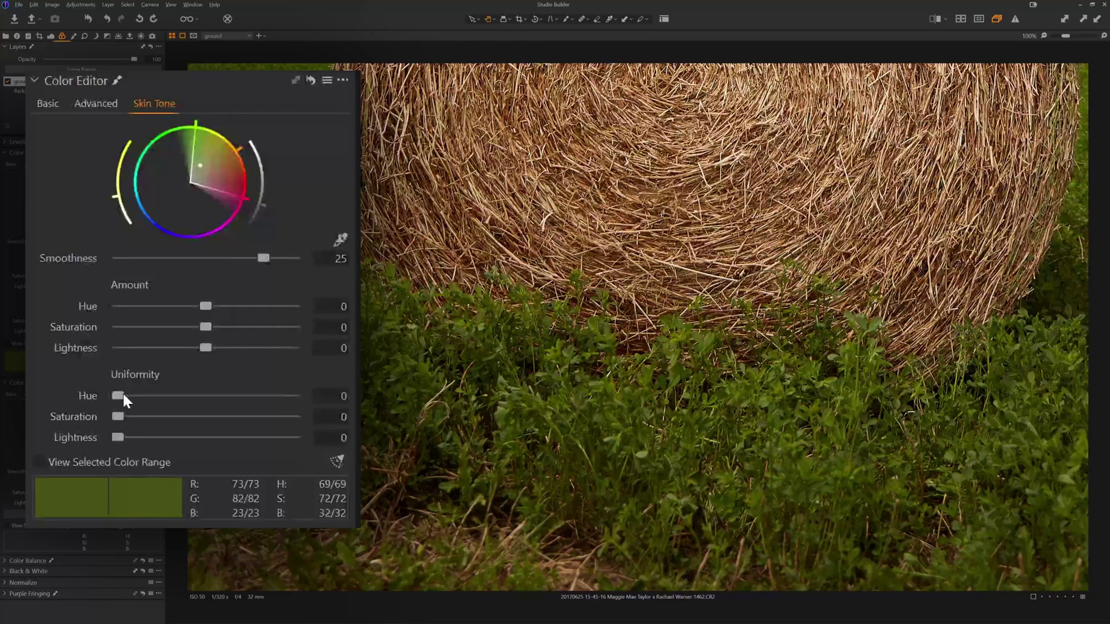
Set grass Uniformity Hue to 87 and Saturation to 42, leave Lightness at 0, and check the colour-range mask.
{"action": "left_click_drag", "start_coordinate": [130, 396], "coordinate": [272, 402]}
{"action": "left_click_drag", "start_coordinate": [117, 416], "coordinate": [193, 424]}
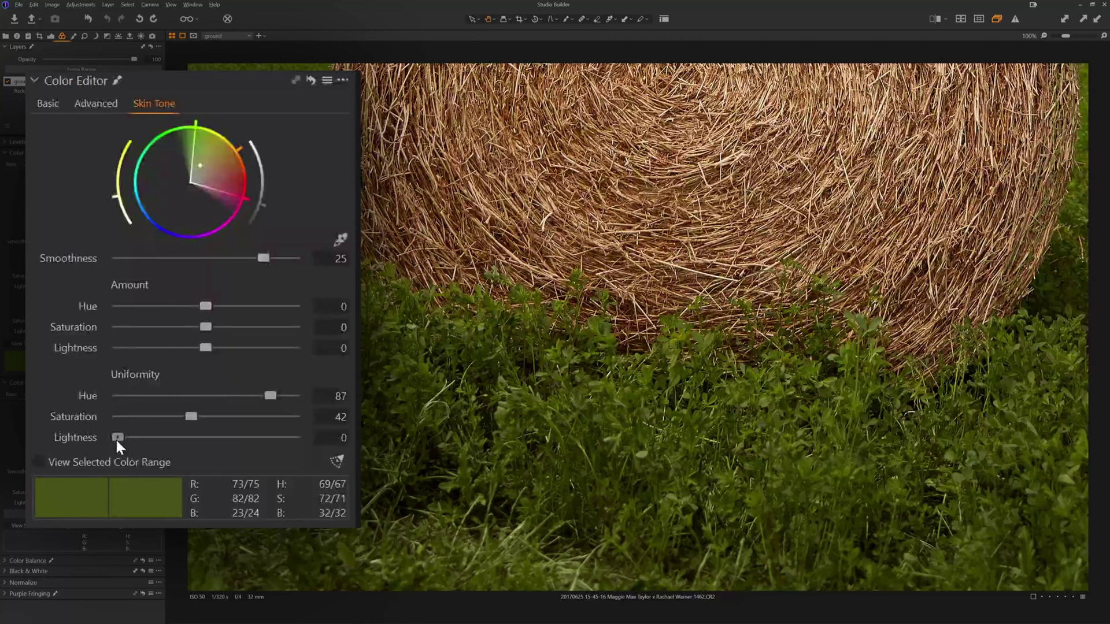
{"action": "left_click_drag", "start_coordinate": [116, 438], "coordinate": [34, 467]}
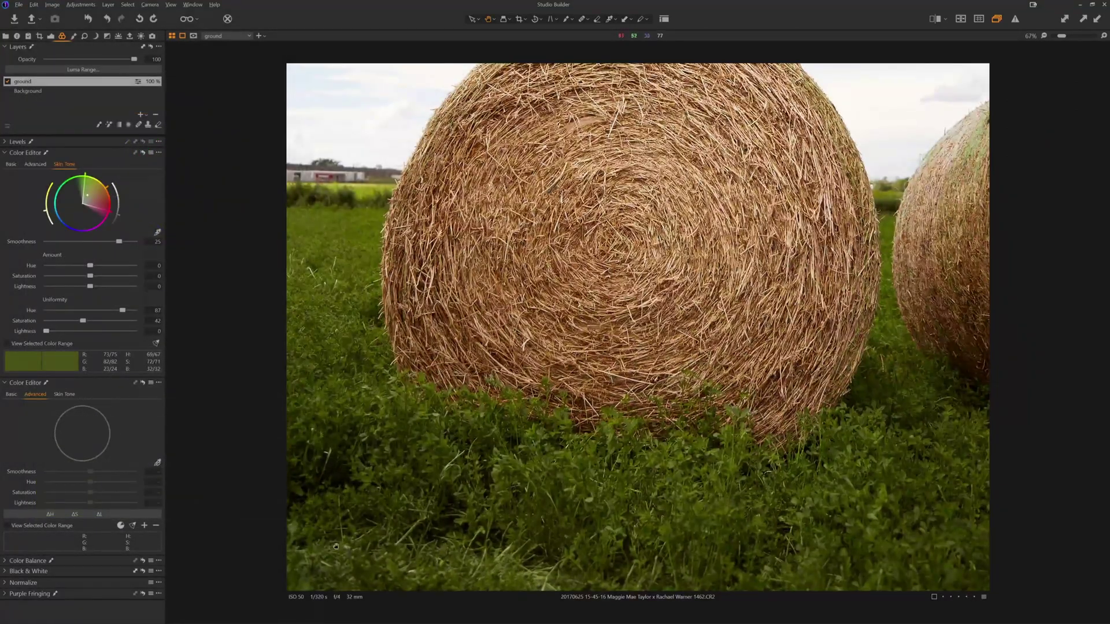
{"action": "key", "text": "m"}
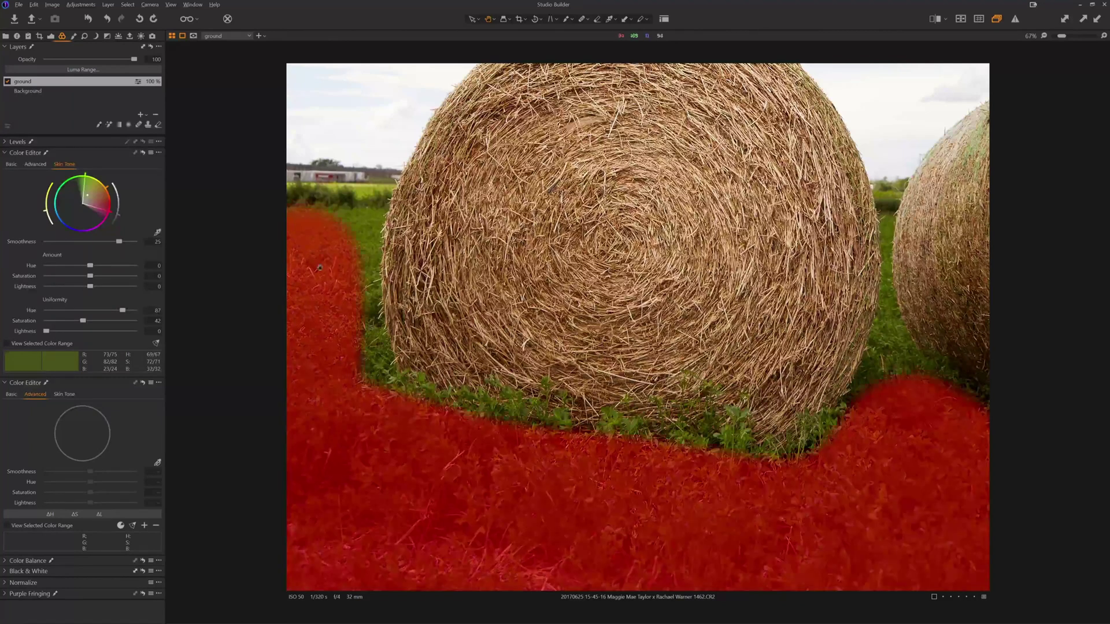
{"action": "key", "text": "m"}
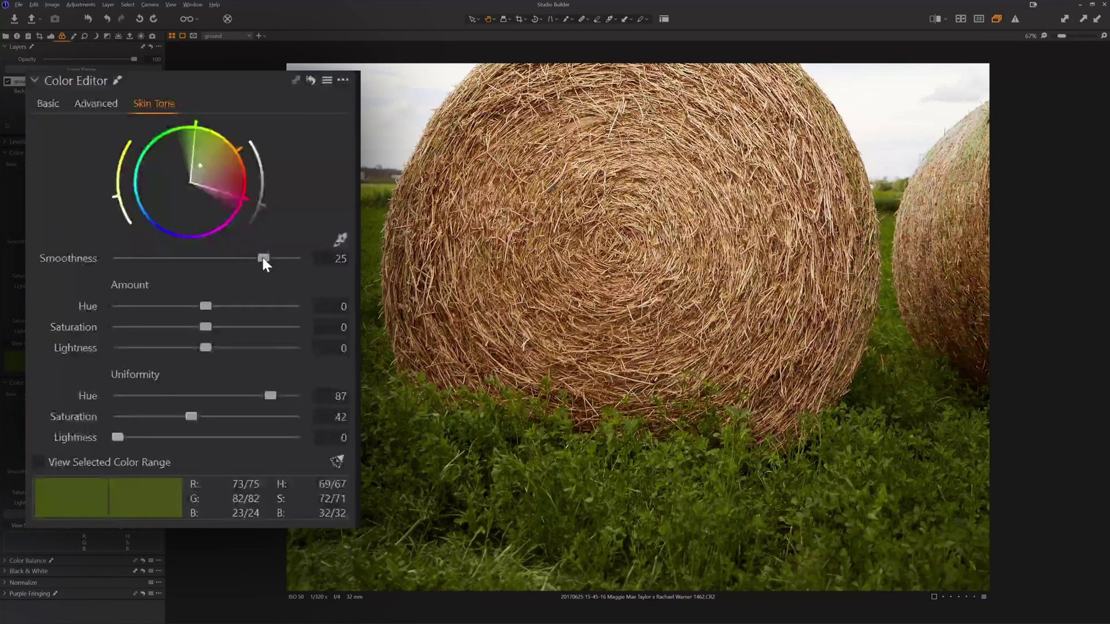
Lower Smoothness to 4.3, narrow the hue wedge to the grass, and compare the result in Before/After view.
{"action": "left_click_drag", "start_coordinate": [263, 257], "coordinate": [137, 259]}
{"action": "left_click_drag", "start_coordinate": [196, 123], "coordinate": [207, 135]}
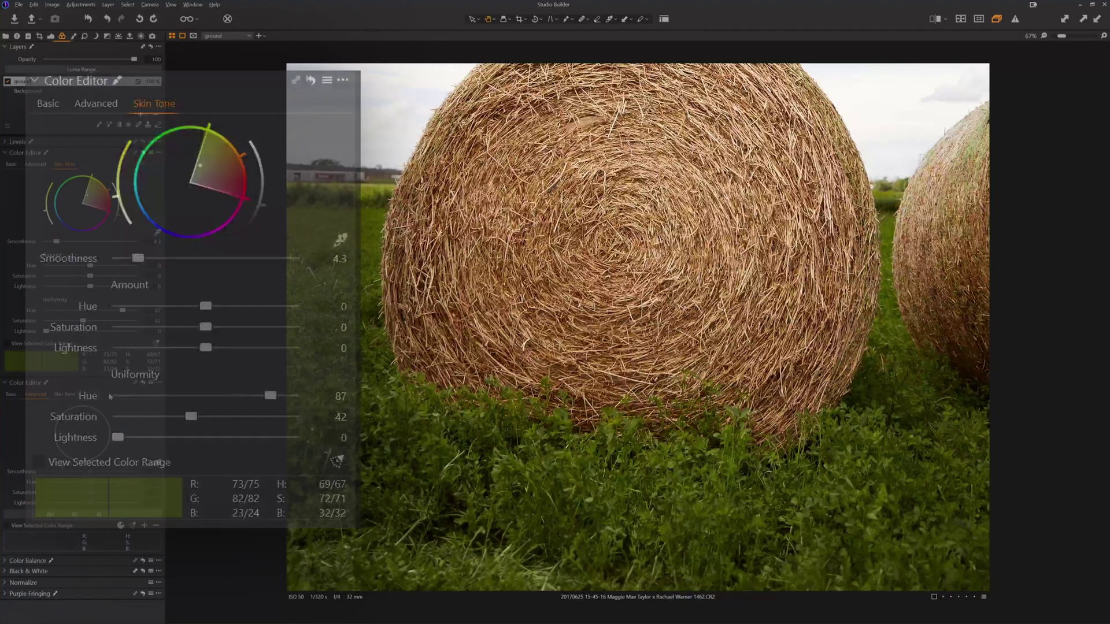
{"action": "left_click", "coordinate": [560, 577]}
{"action": "key", "text": "y"}
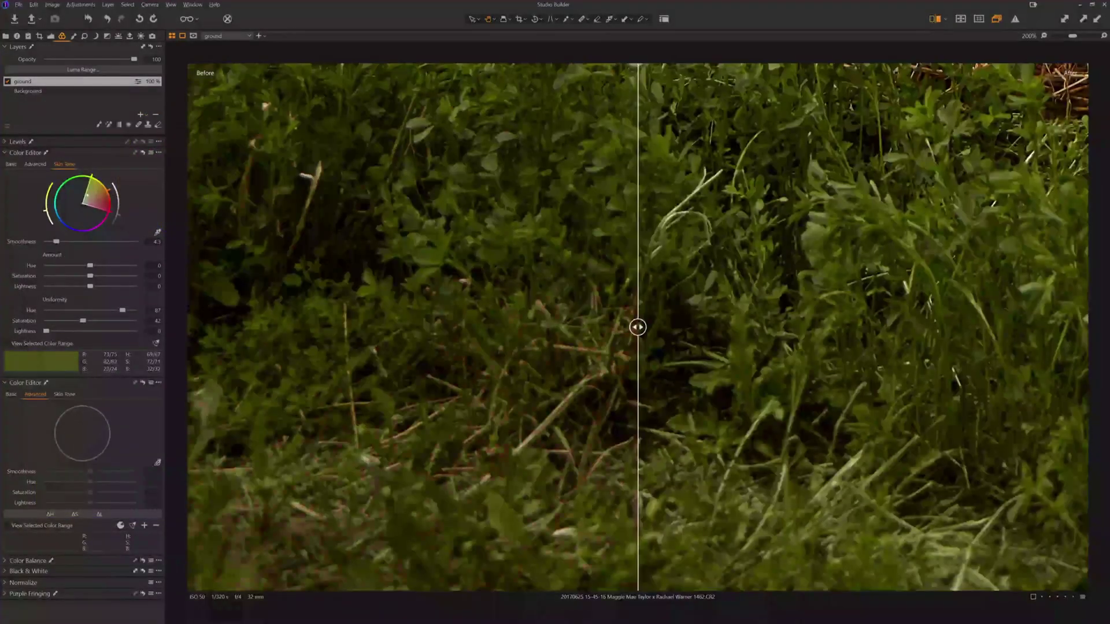
{"action": "left_click_drag", "start_coordinate": [637, 327], "coordinate": [929, 327]}
Open the red-green leaf photo IMG_2977.CR2 from the browser grid.
{"action": "key", "text": "ctrl+alt+v"}
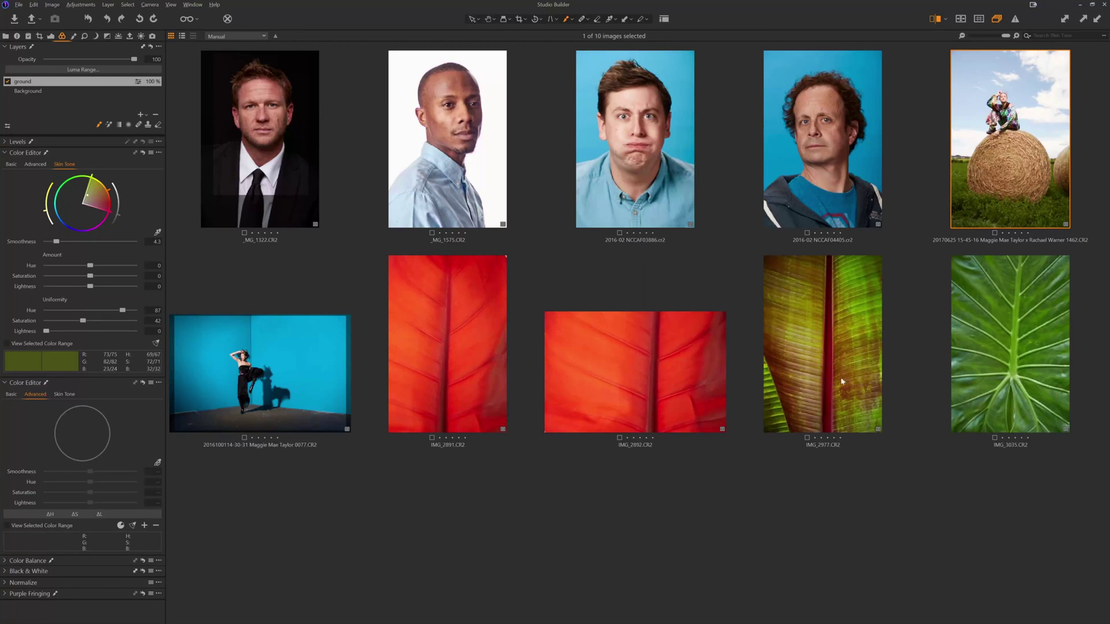
{"action": "left_click", "coordinate": [844, 399]}
{"action": "double_click", "coordinate": [845, 416]}
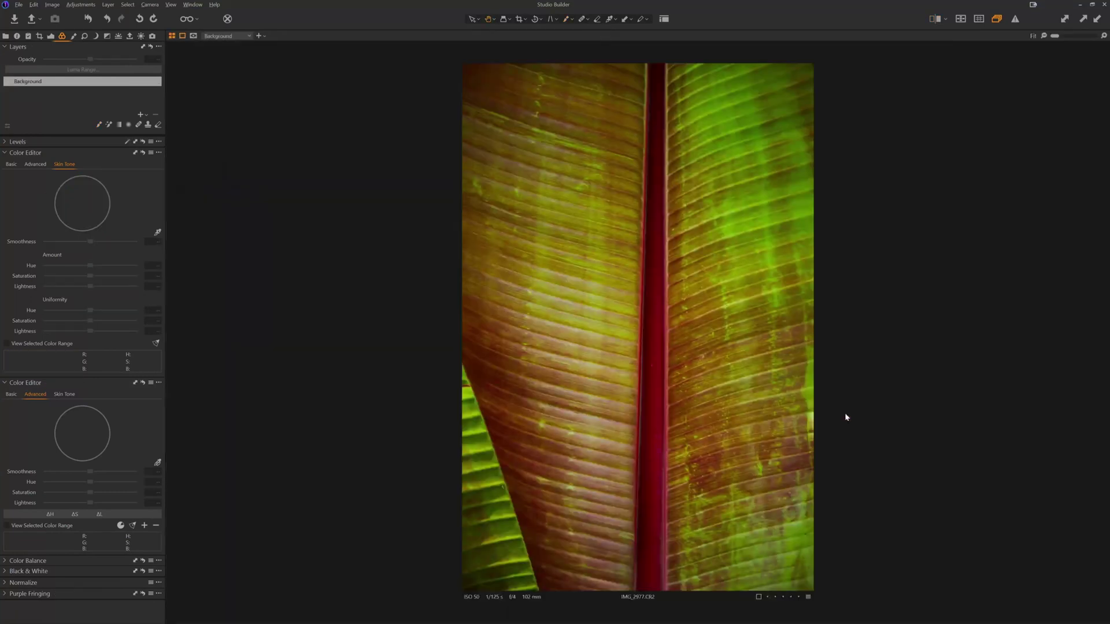
Add a new filled adjustment layer, Adjustment Layer 1, above Background.
{"action": "left_click", "coordinate": [147, 115]}
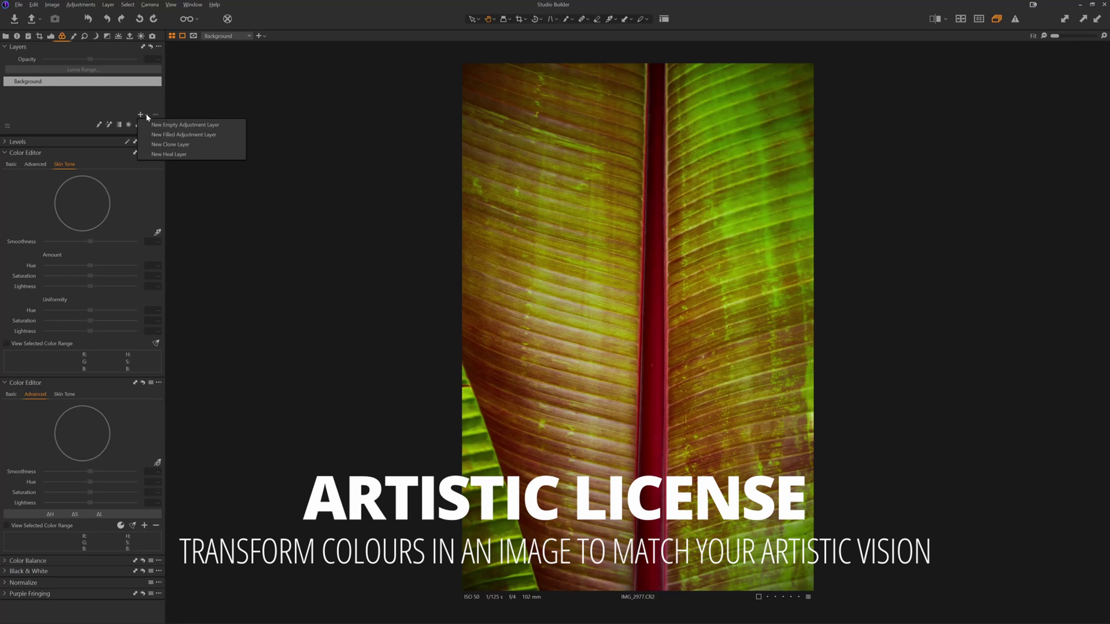
{"action": "left_click", "coordinate": [197, 135]}
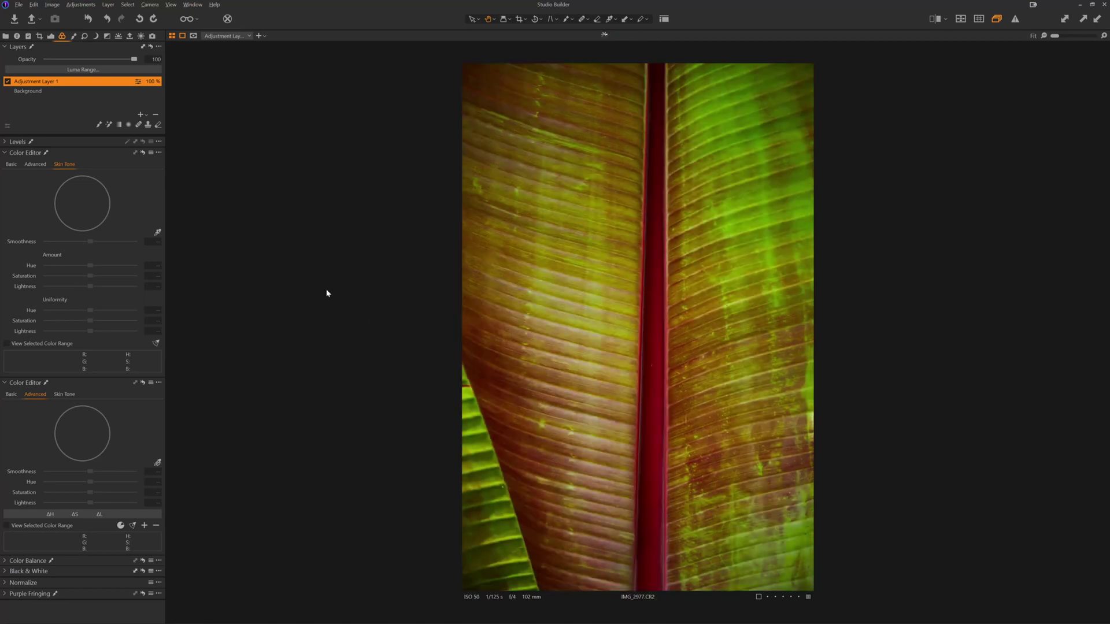
{"action": "left_click", "coordinate": [156, 233]}
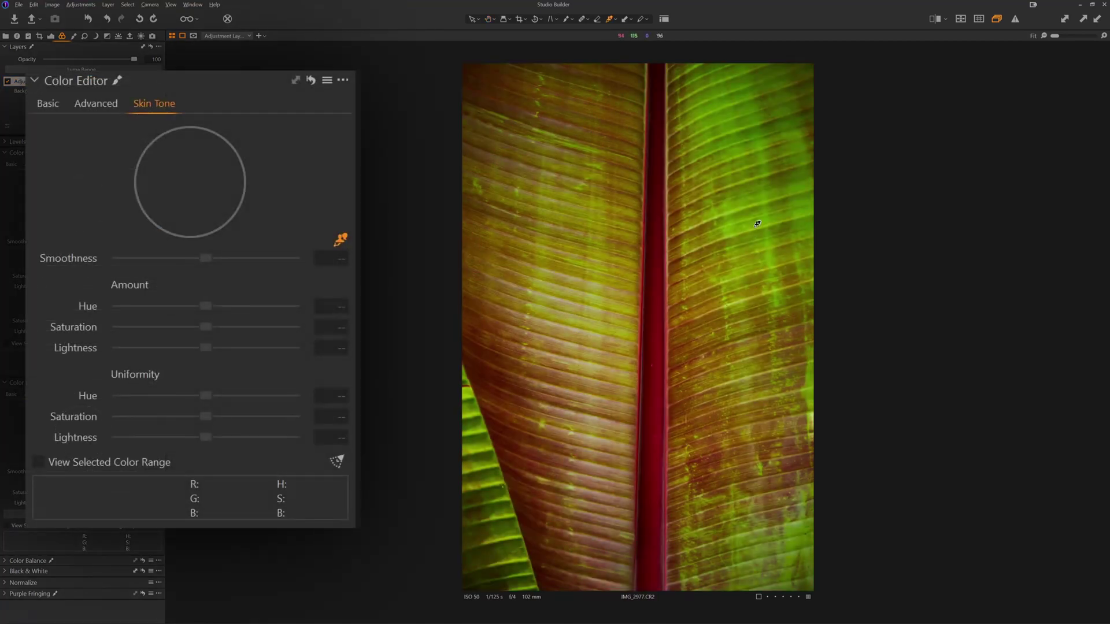
Target the leaf green (R115 G156 B0), widen the wedge toward red, and set Uniformity Hue and Saturation to 100.
{"action": "left_click", "coordinate": [733, 226]}
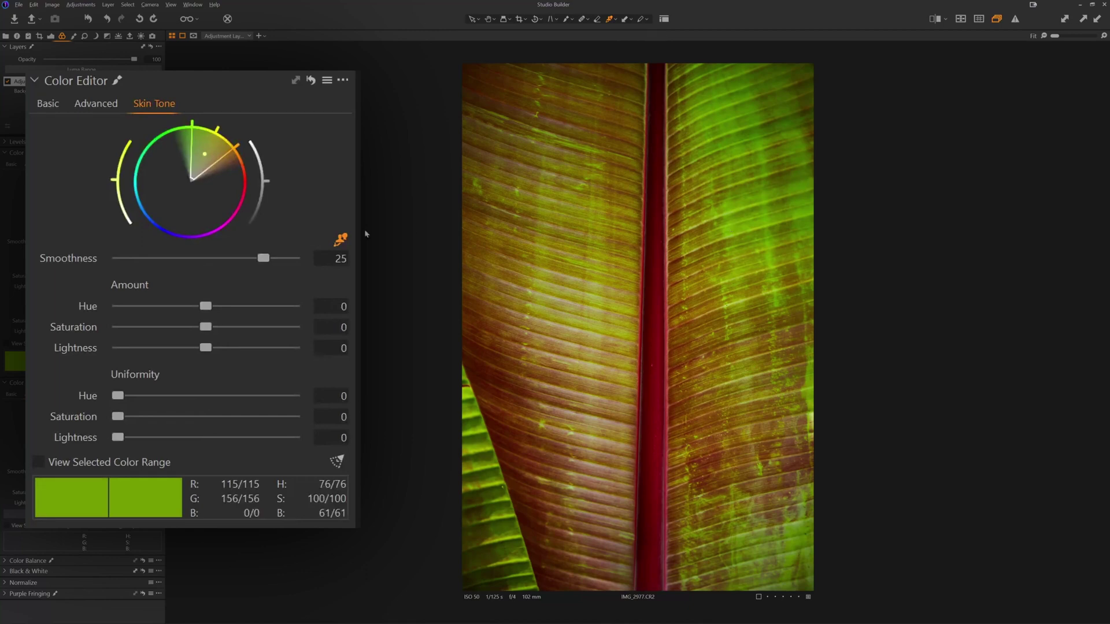
{"action": "left_click_drag", "start_coordinate": [118, 395], "coordinate": [305, 418]}
{"action": "left_click_drag", "start_coordinate": [240, 143], "coordinate": [223, 232]}
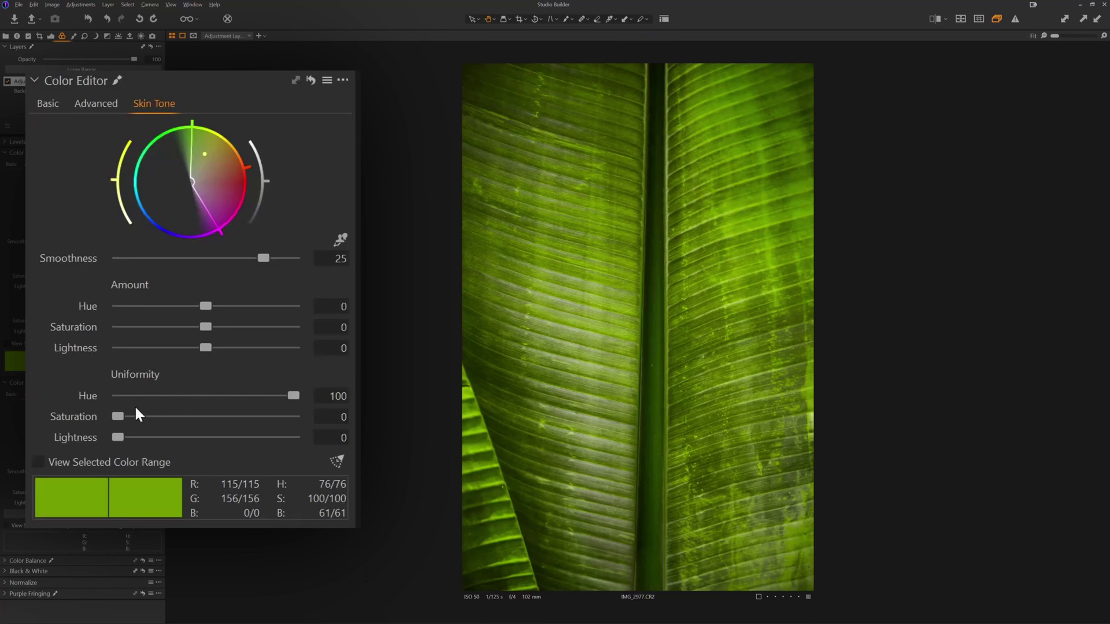
{"action": "left_click_drag", "start_coordinate": [122, 419], "coordinate": [341, 442]}
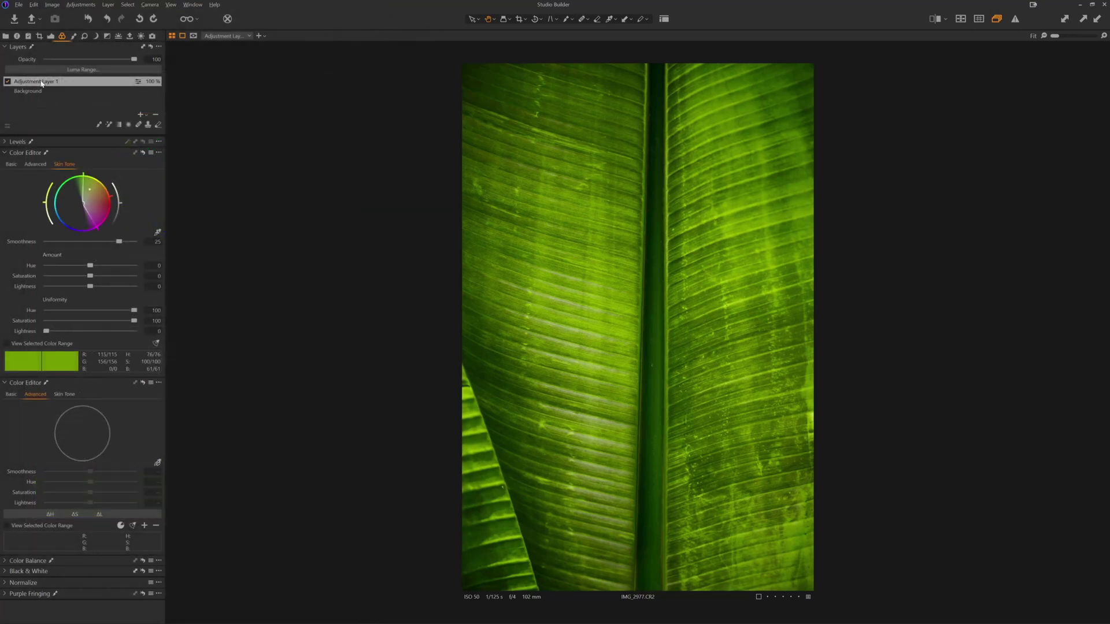
Bring the adjustment layer's opacity from 100 down to 0 to reveal the original red-green leaf.
{"action": "left_click_drag", "start_coordinate": [134, 59], "coordinate": [77, 68]}
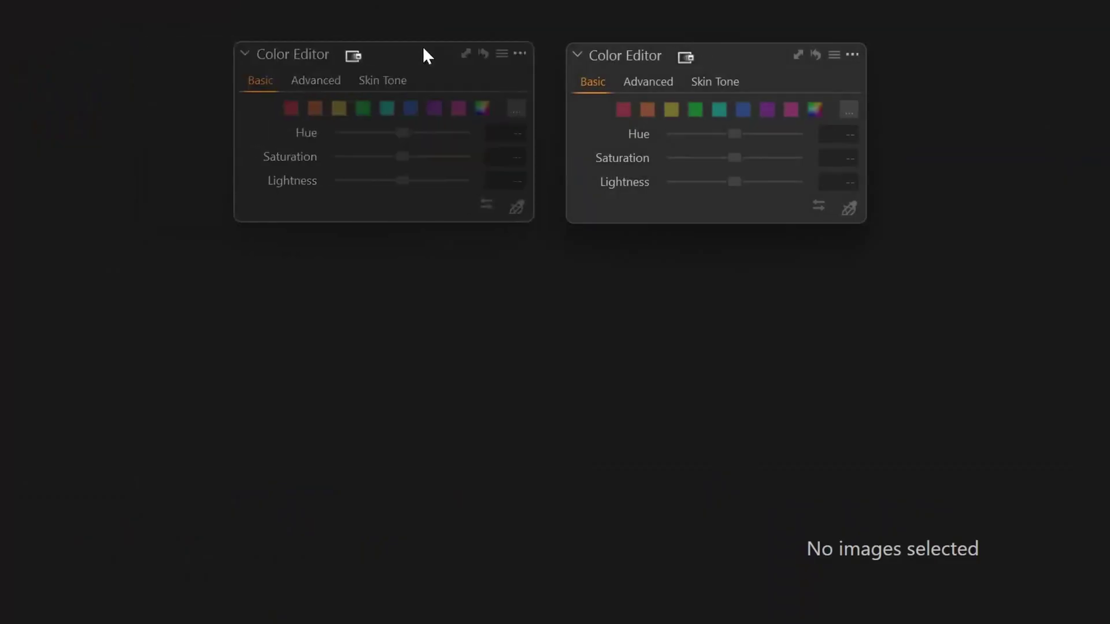
Show the Advanced tab in the left Color Editor and Skin Tone in the right, repositioning both floating tools.
{"action": "left_click_drag", "start_coordinate": [423, 50], "coordinate": [440, 50]}
{"action": "left_click", "coordinate": [334, 81]}
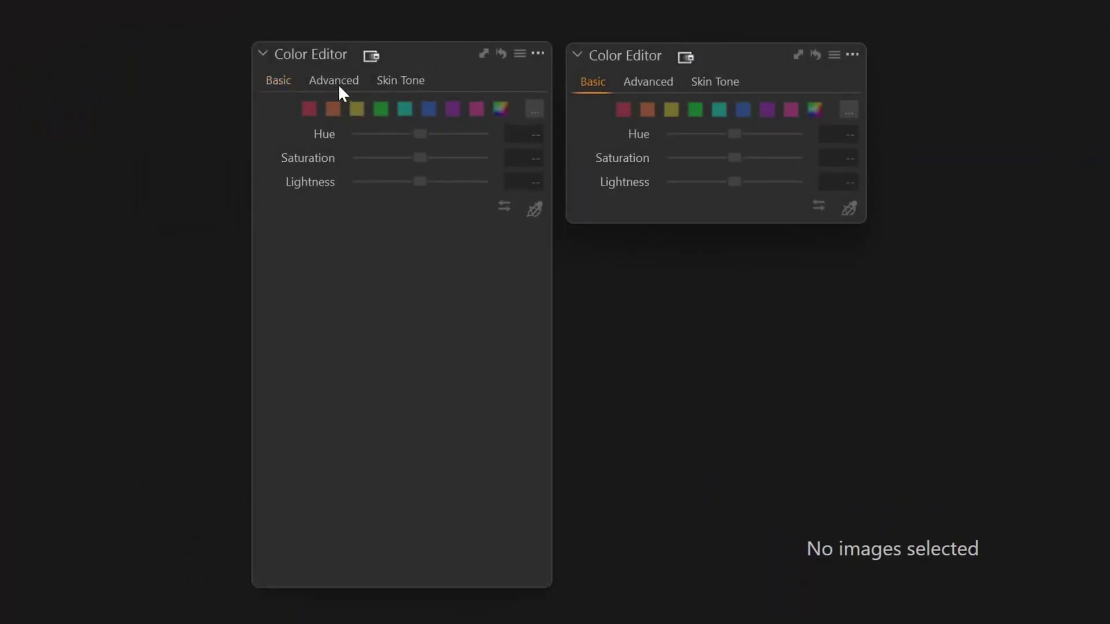
{"action": "left_click", "coordinate": [715, 82]}
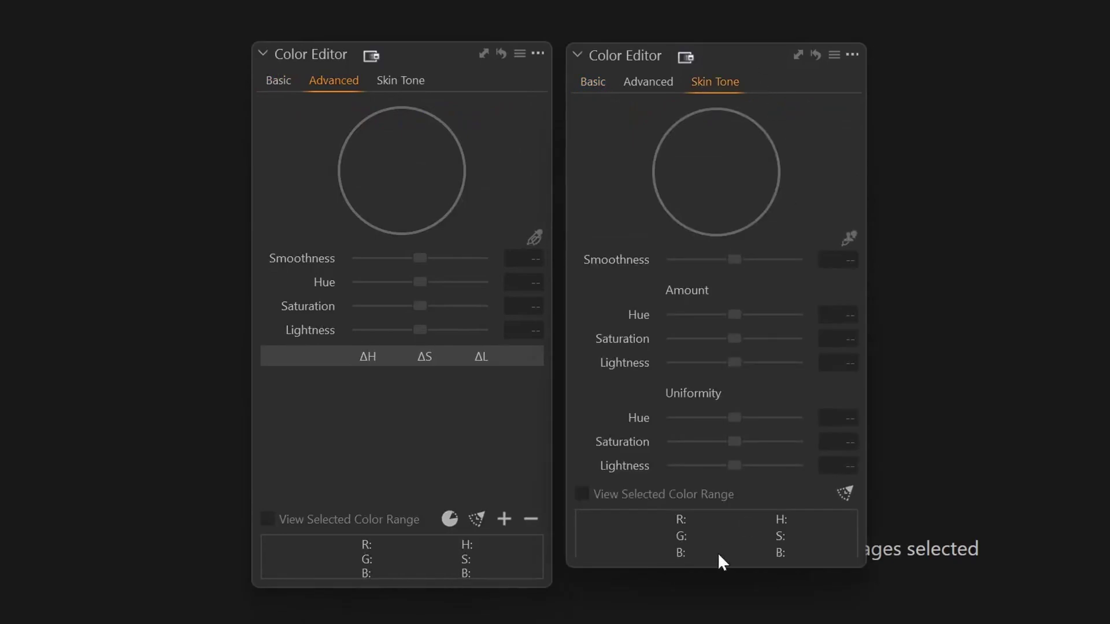
{"action": "left_click_drag", "start_coordinate": [731, 55], "coordinate": [734, 55]}
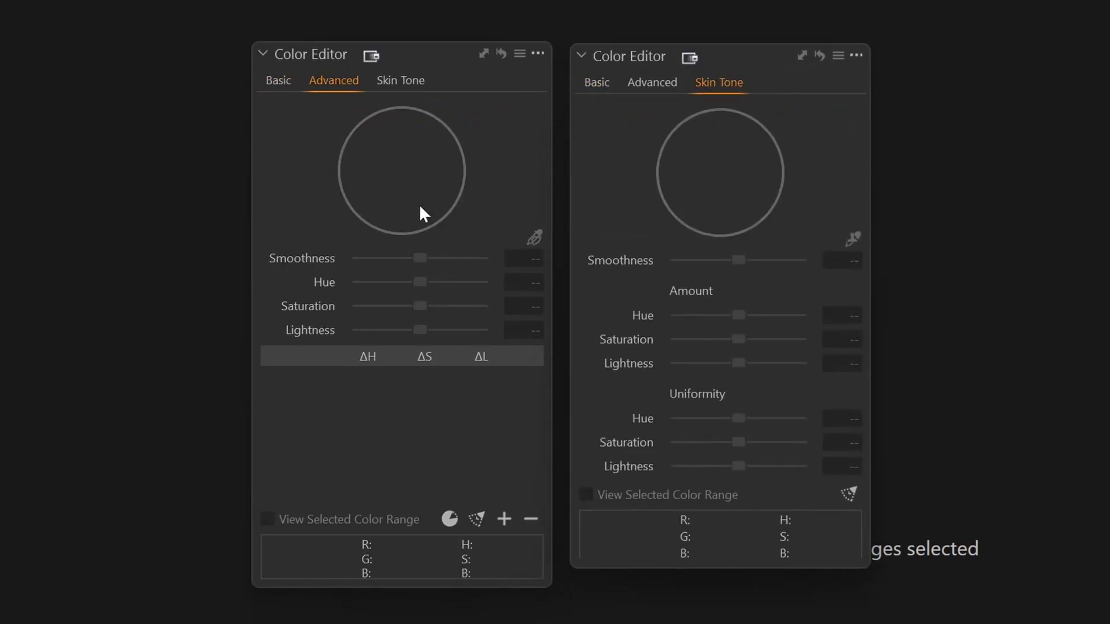